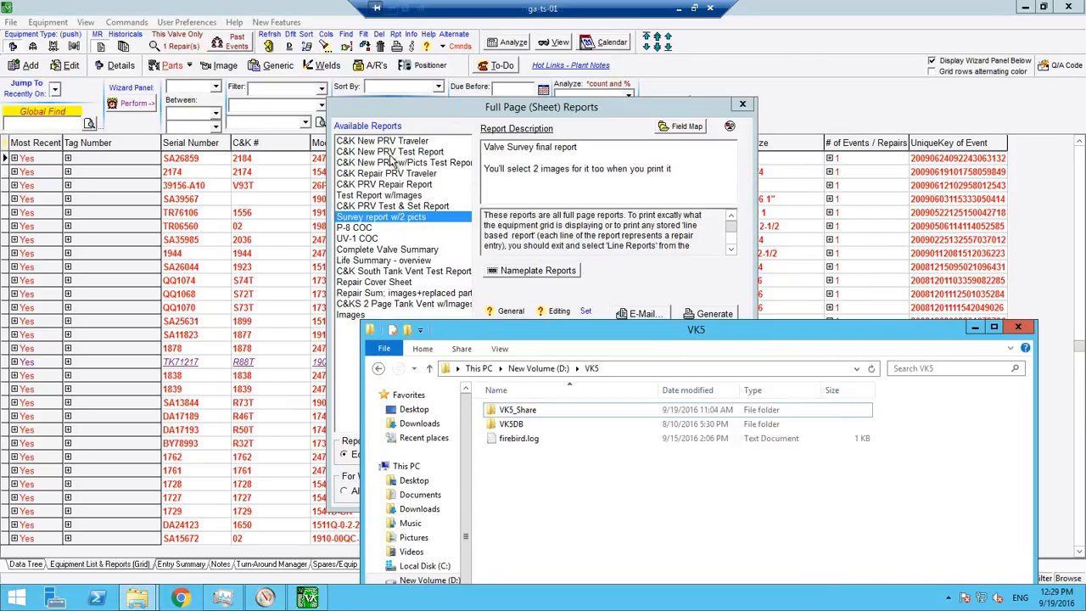
- Bring the VK5 folder window in front of the report list and open its VK5_Share folder
{"action": "left_click", "coordinate": [443, 119]}
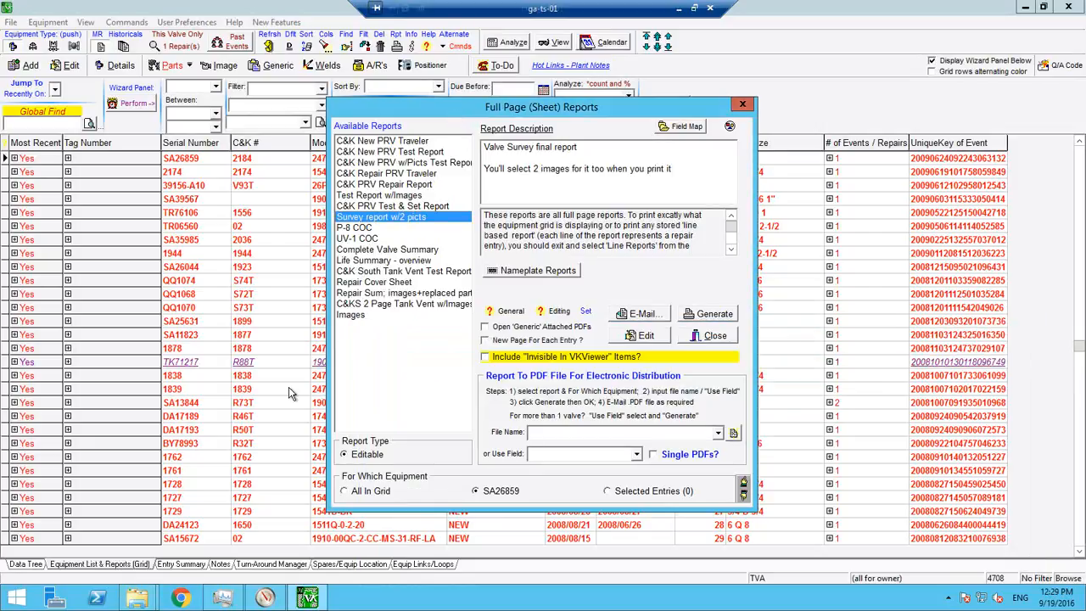
{"action": "mouse_move", "coordinate": [139, 599]}
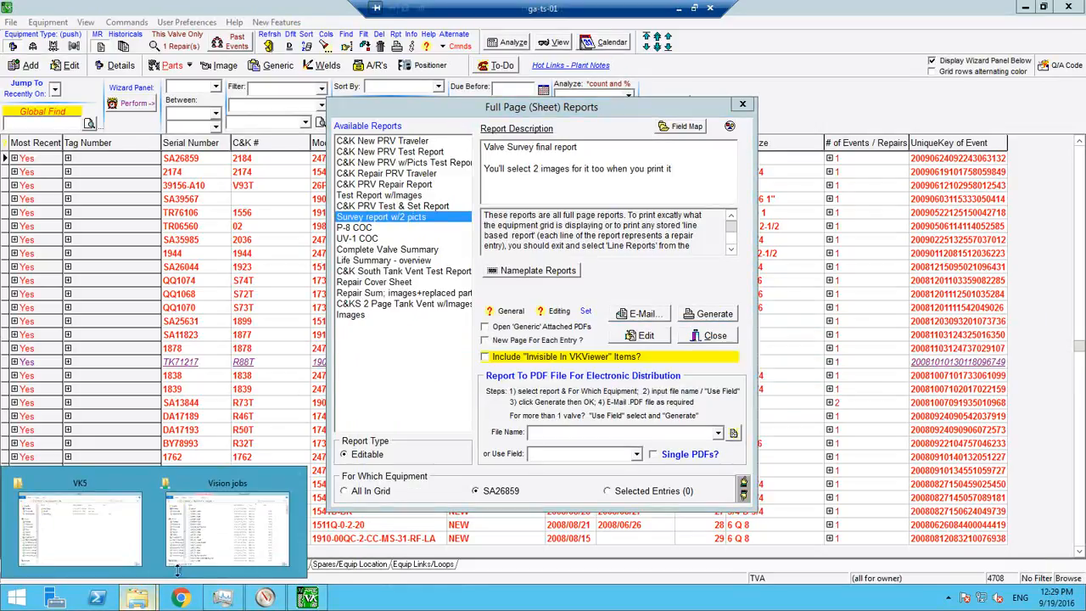
{"action": "left_click", "coordinate": [133, 503]}
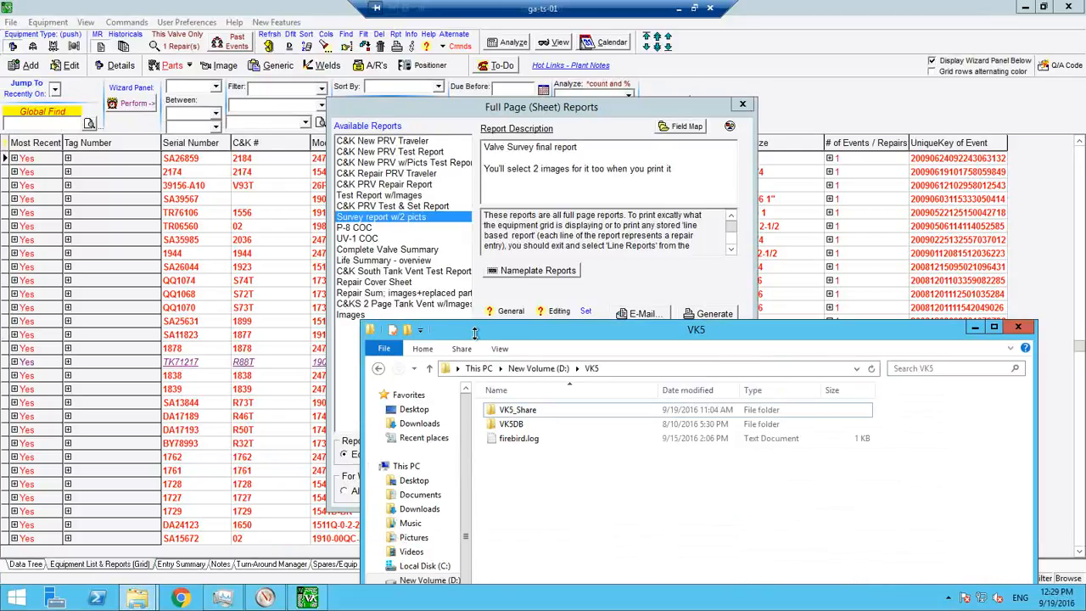
{"action": "left_click_drag", "start_coordinate": [475, 336], "coordinate": [352, 138]}
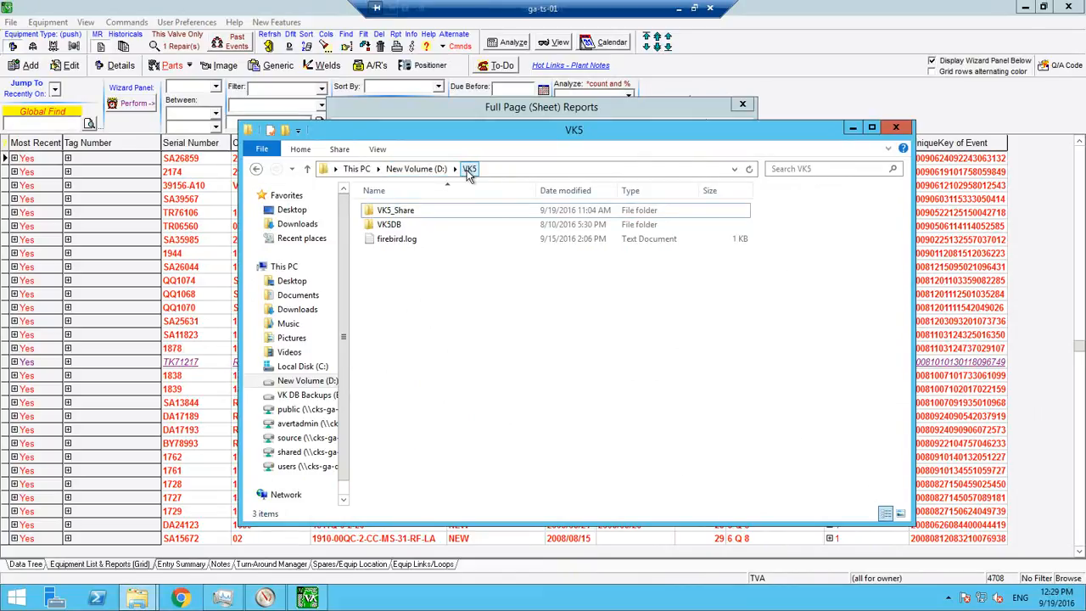
{"action": "double_click", "coordinate": [386, 212]}
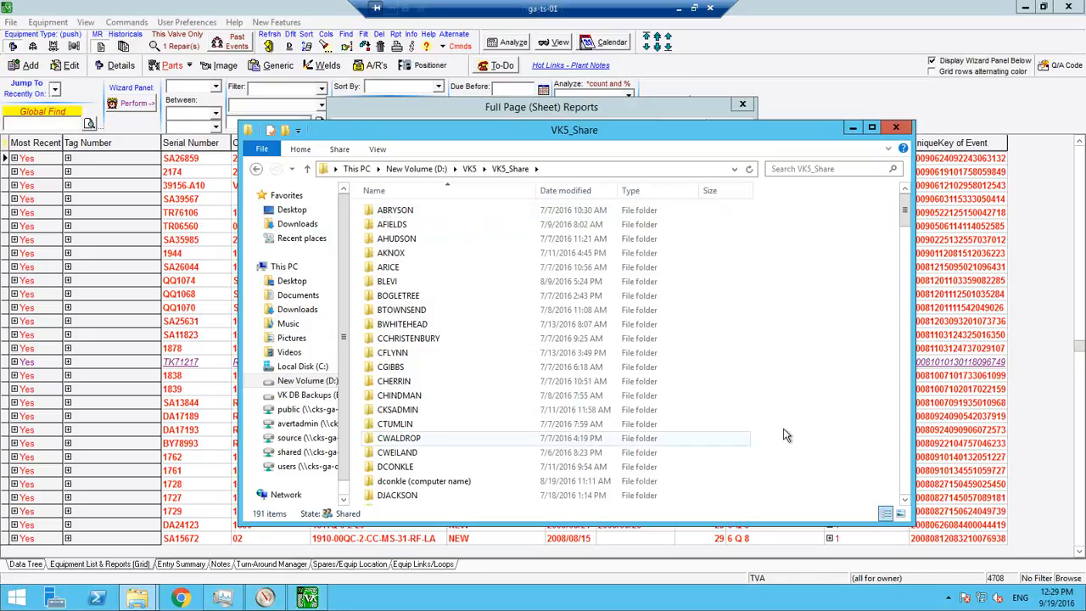
- Open the VK5Extras folder within VK5_Share, and go into RaveReps and its IBO subfolder
{"action": "left_click", "coordinate": [908, 469]}
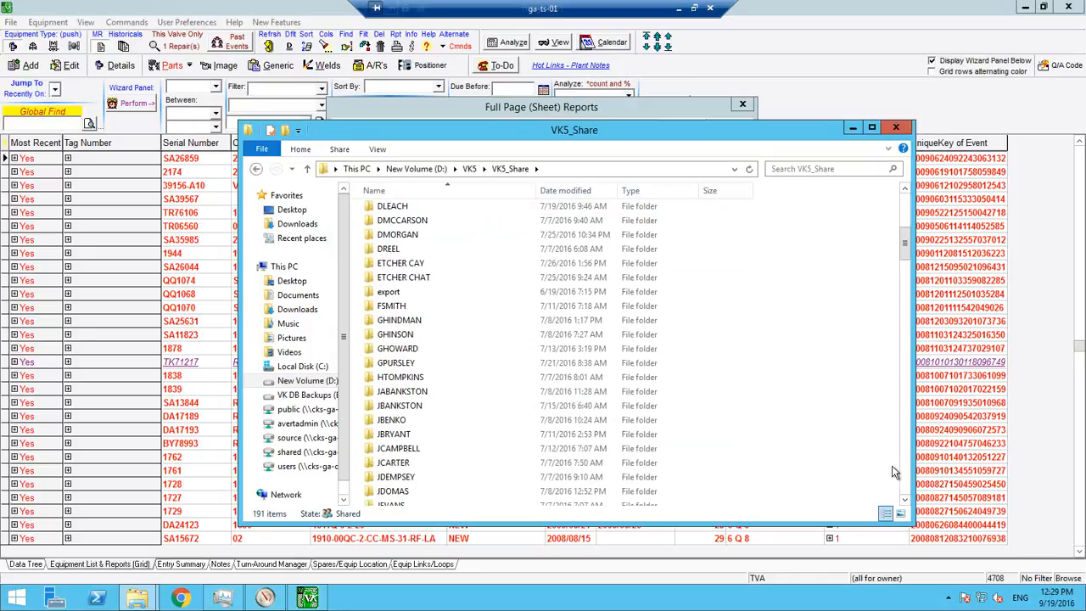
{"action": "left_click", "coordinate": [907, 471]}
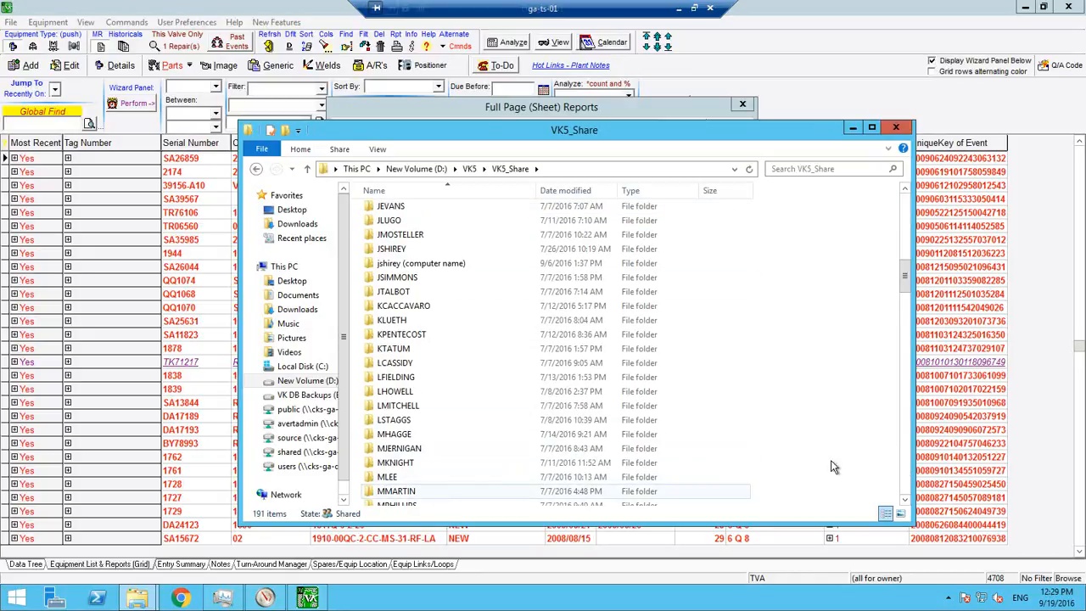
{"action": "left_click", "coordinate": [909, 475]}
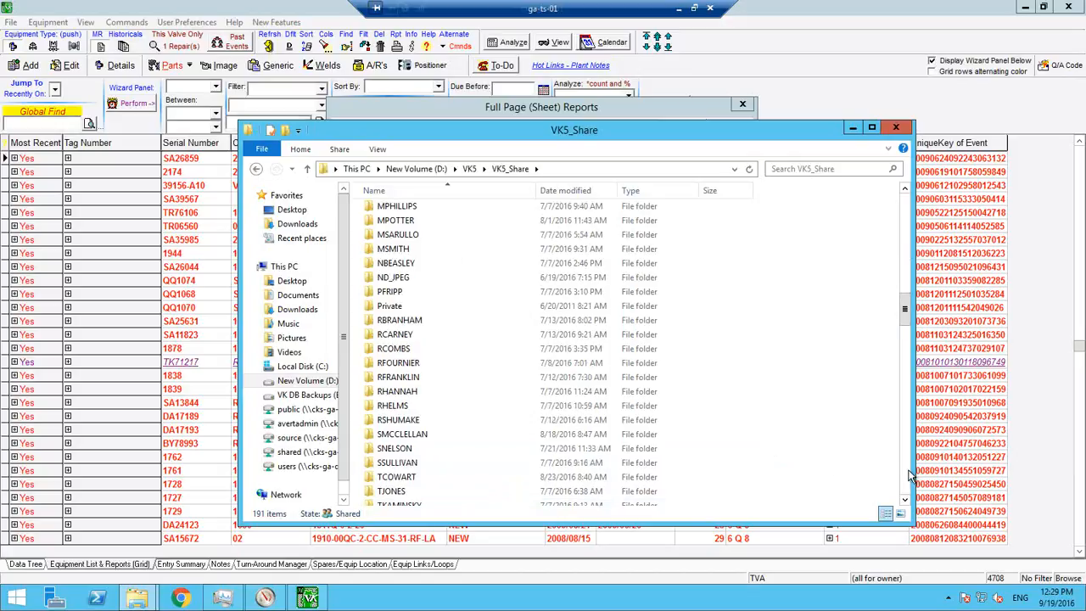
{"action": "left_click", "coordinate": [909, 475]}
{"action": "left_click", "coordinate": [382, 309]}
{"action": "double_click", "coordinate": [381, 310]}
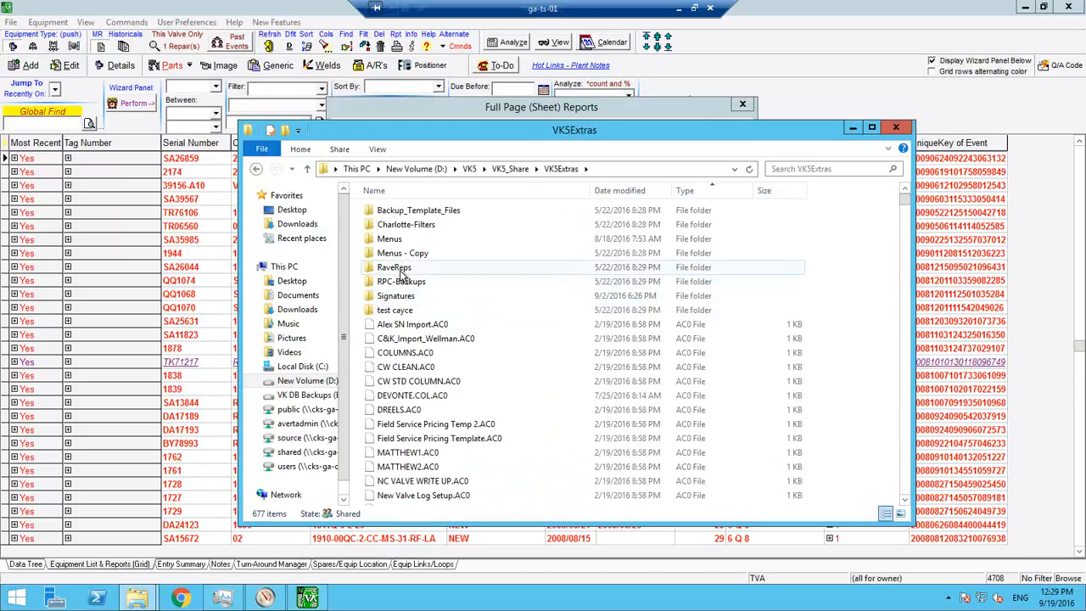
{"action": "double_click", "coordinate": [402, 272]}
{"action": "double_click", "coordinate": [388, 228]}
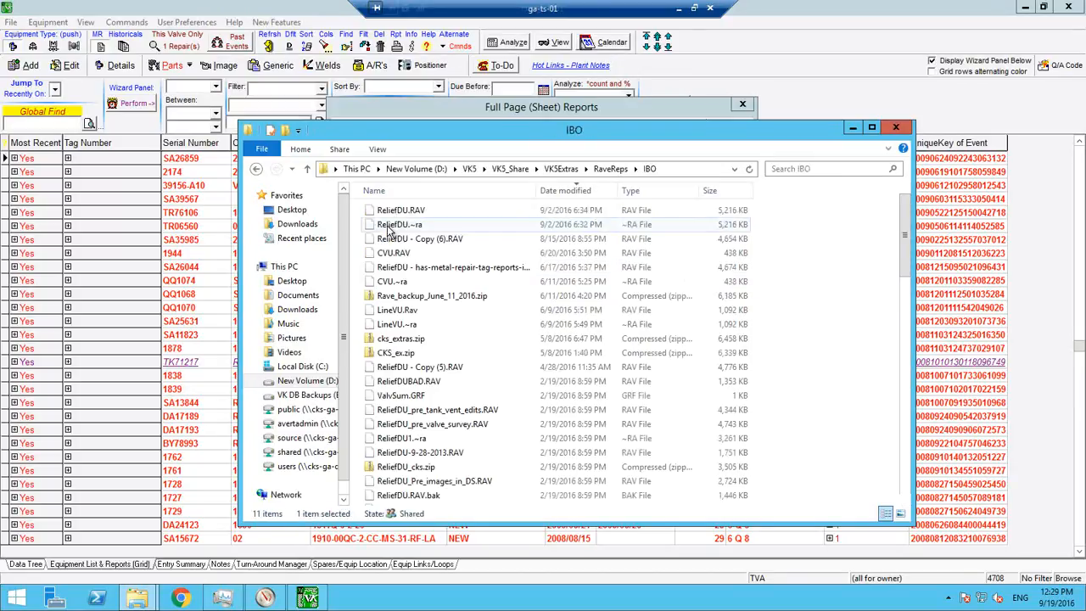
- Make a backup copy of ReliefDU.RAV in the same IBO folder
{"action": "left_click", "coordinate": [399, 212]}
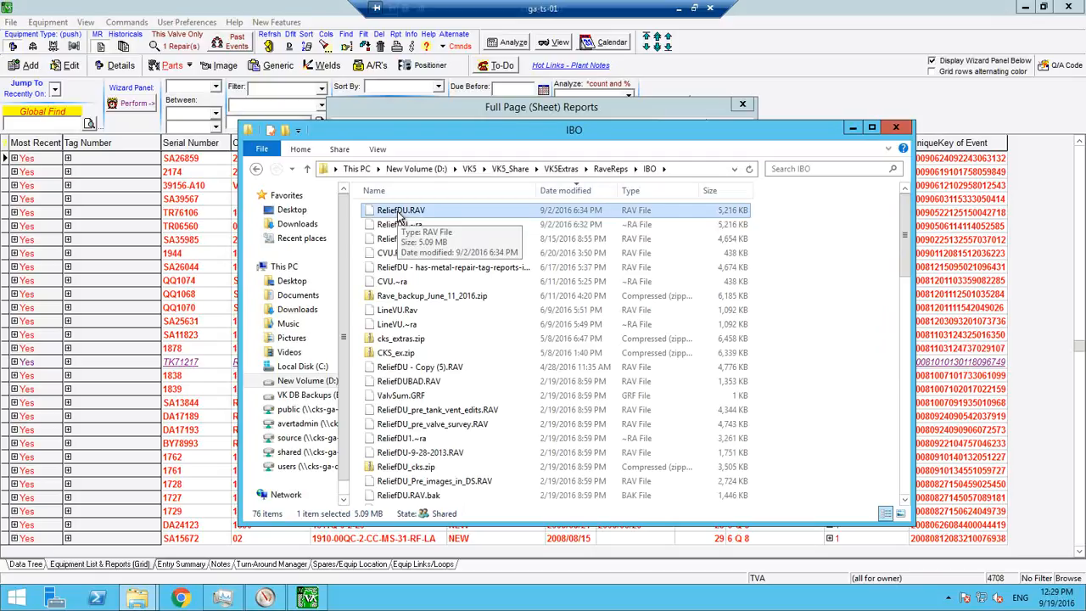
{"action": "right_click", "coordinate": [398, 214]}
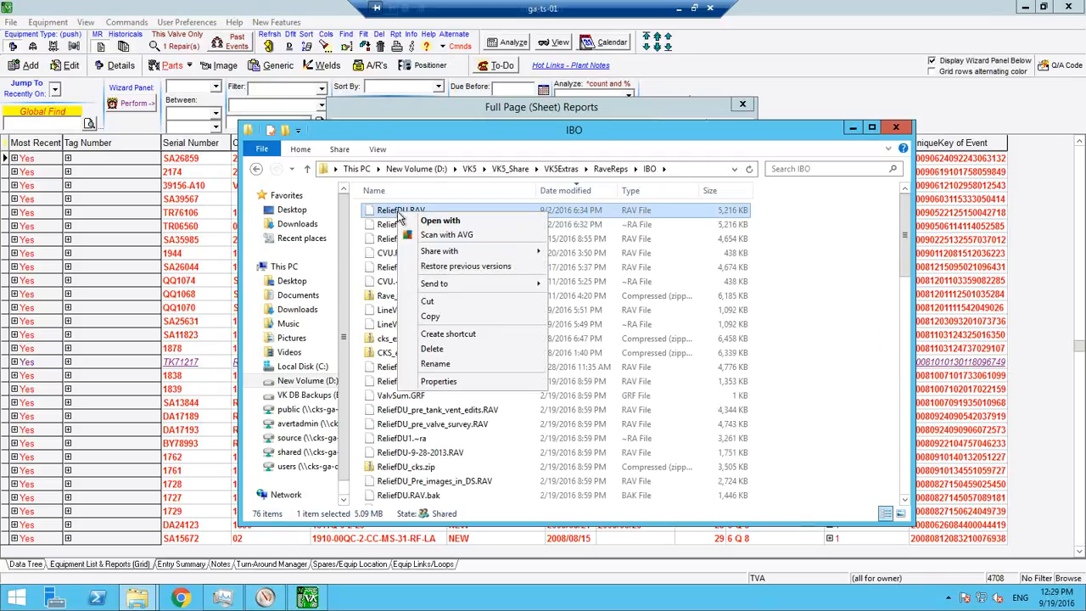
{"action": "left_click", "coordinate": [473, 316]}
{"action": "right_click", "coordinate": [798, 283]}
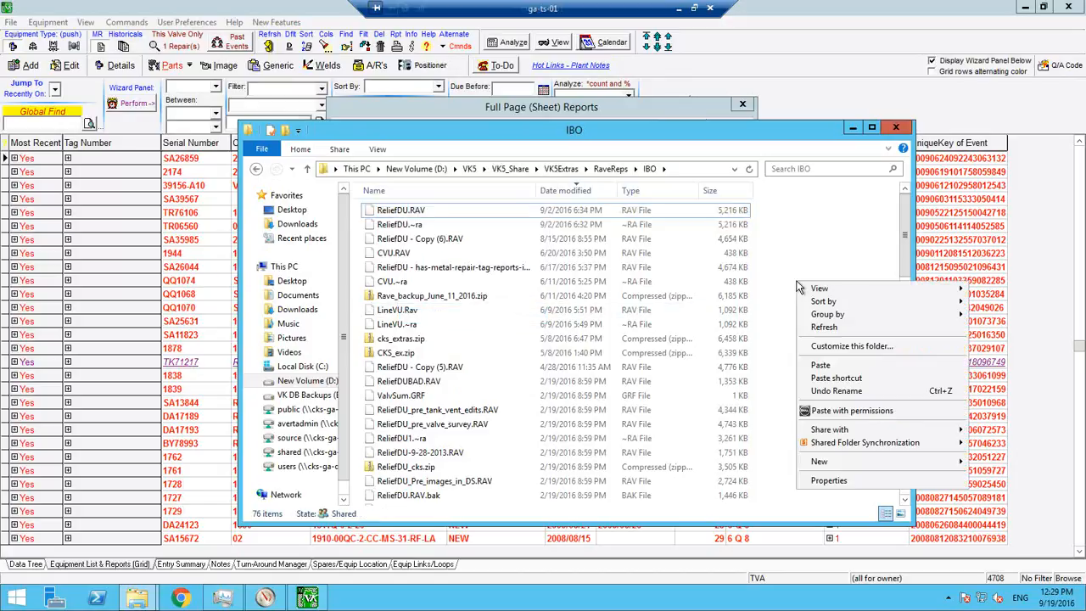
{"action": "left_click", "coordinate": [821, 366]}
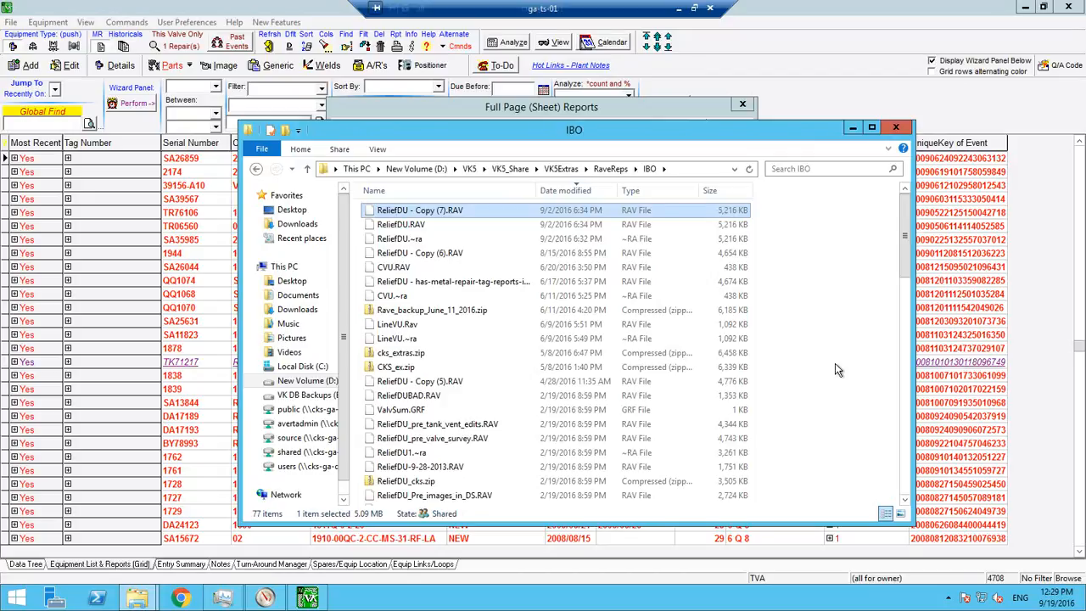
- Switch back to ValvKeep and generate a preview of the C&K PRV Test & Set Report for valve SA26859
{"action": "left_click", "coordinate": [754, 80]}
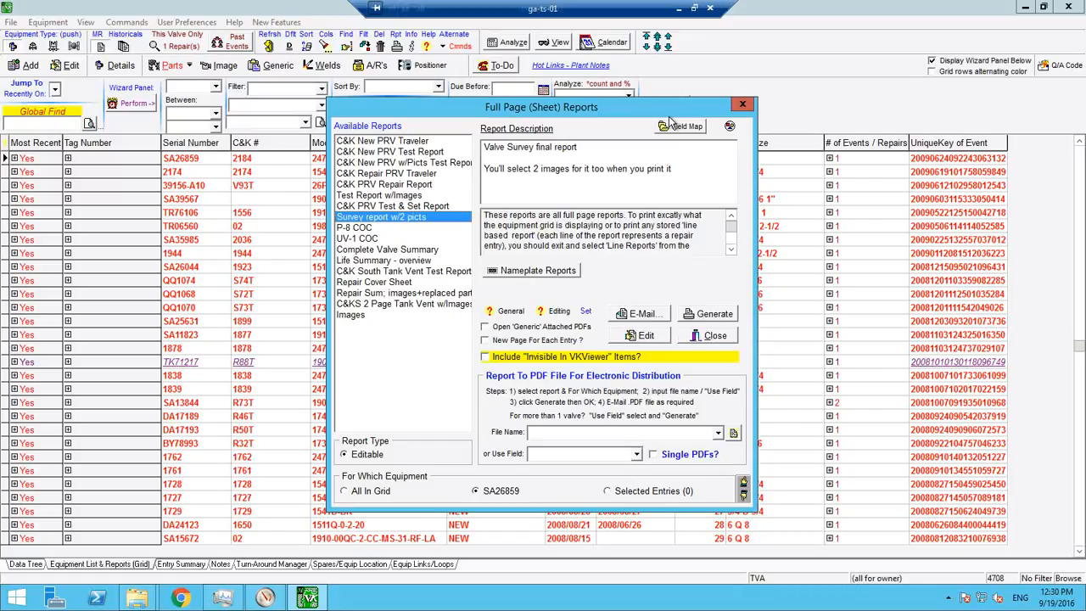
{"action": "left_click", "coordinate": [400, 210]}
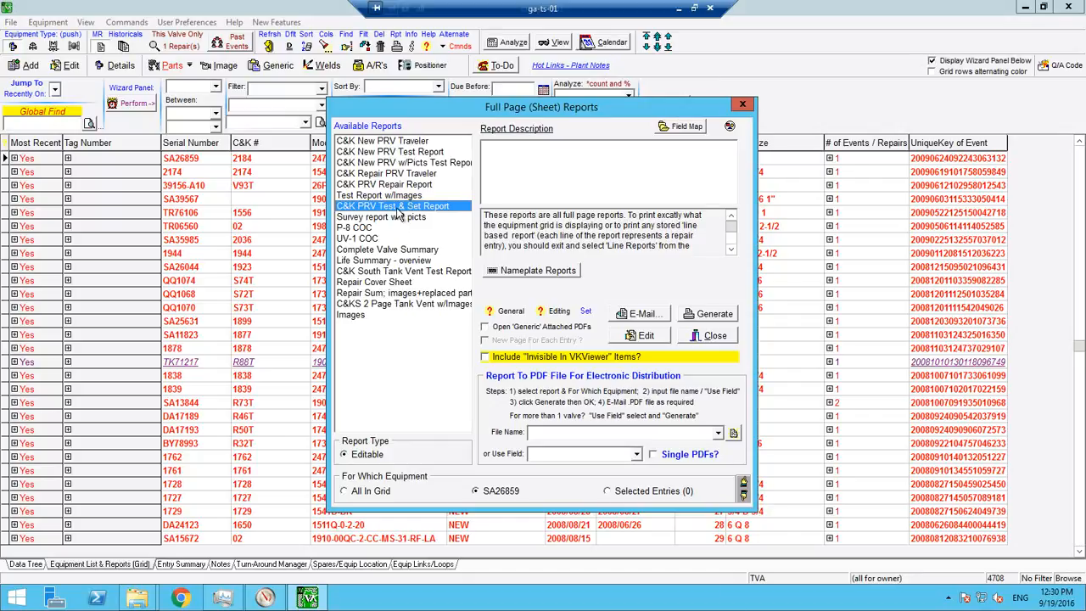
{"action": "left_click", "coordinate": [713, 314]}
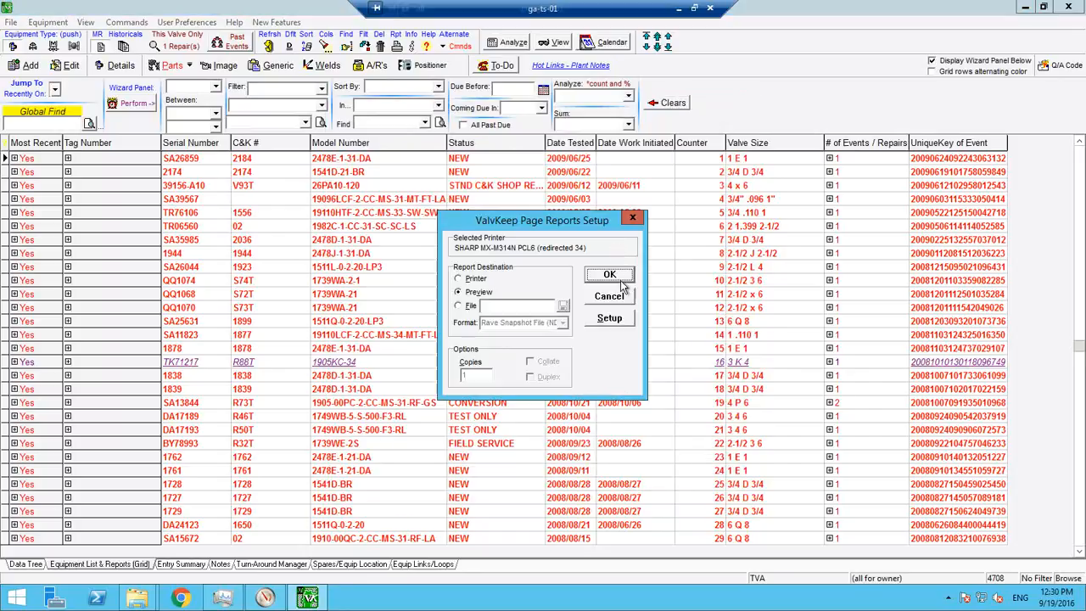
{"action": "left_click", "coordinate": [625, 278]}
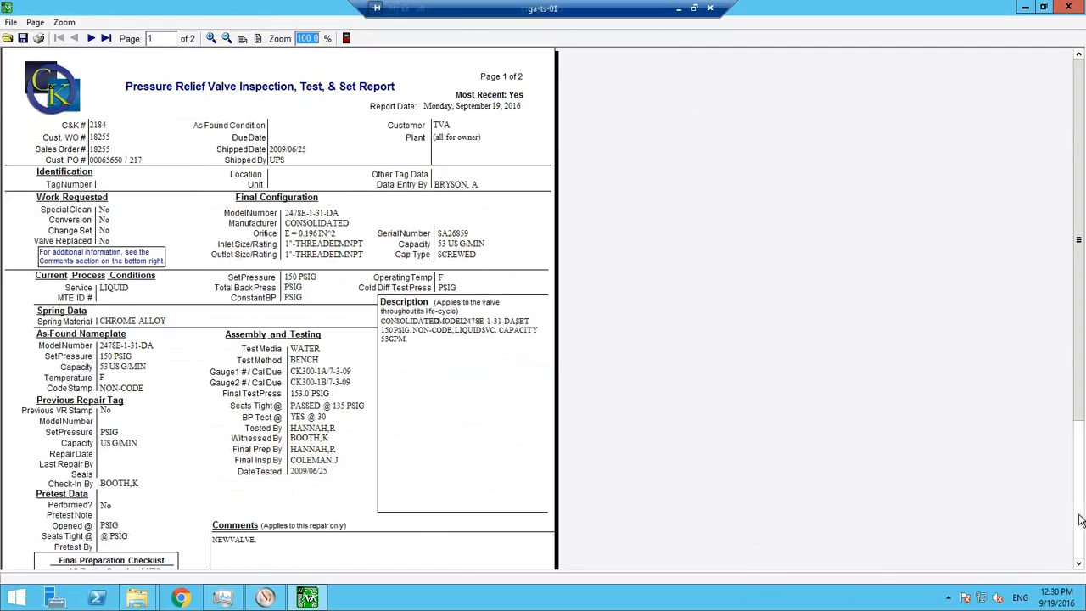
- Review both pages of the generated report and close the preview
{"action": "scroll", "coordinate": [521, 230], "scroll_direction": "down", "scroll_amount": 3}
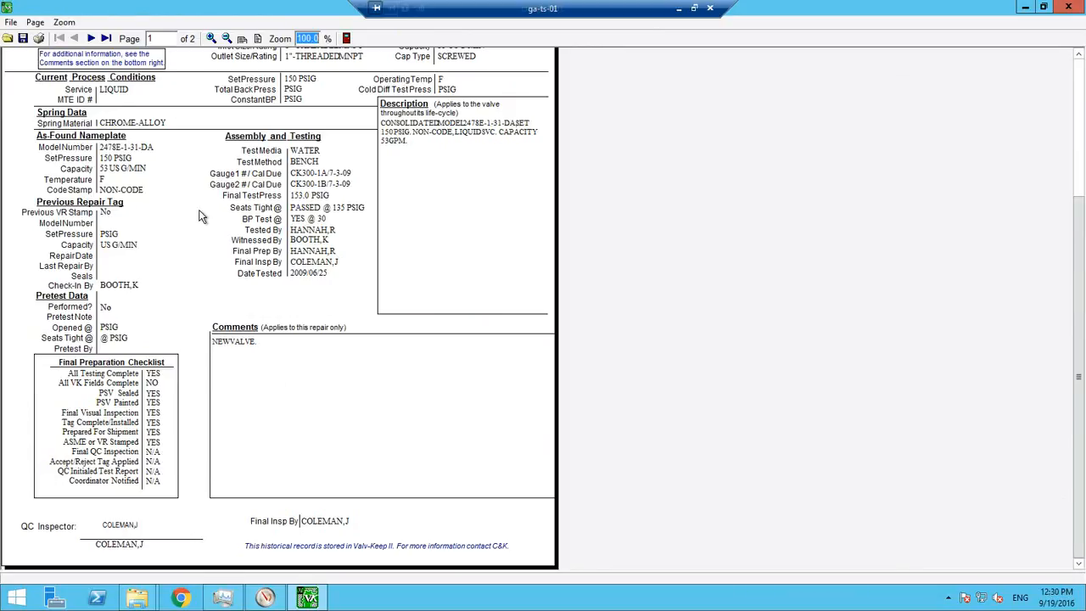
{"action": "left_click", "coordinate": [90, 38]}
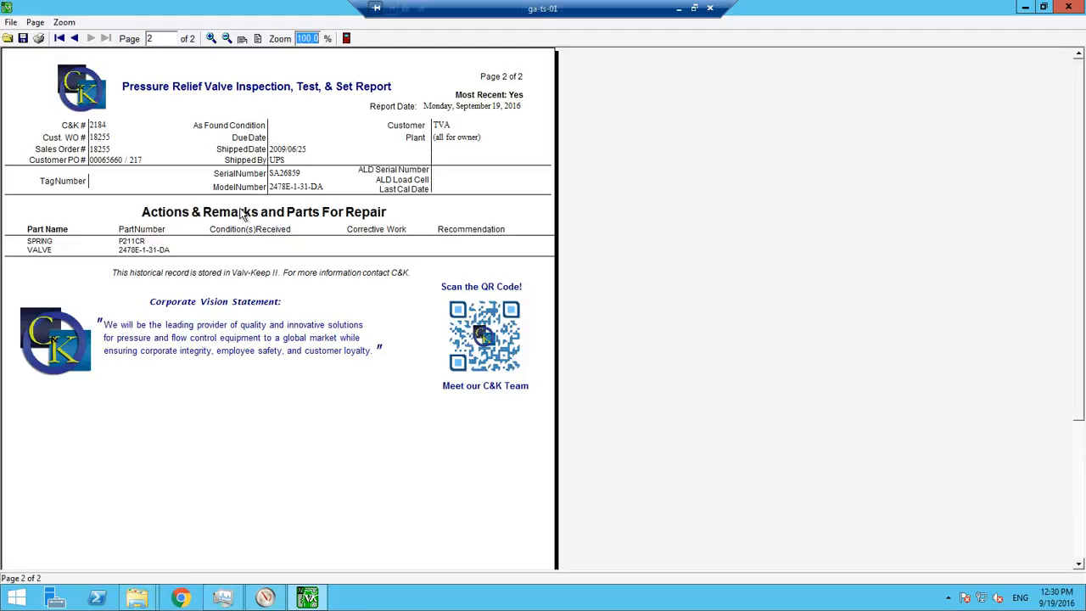
{"action": "left_click", "coordinate": [346, 38]}
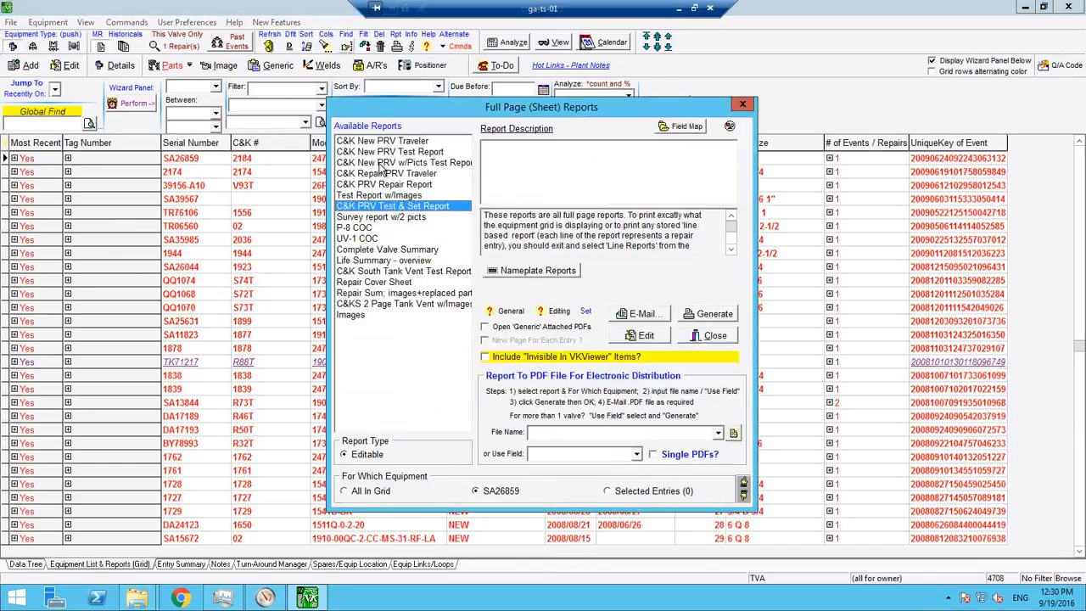
- Open the C&K PRV Test & Set Report for editing in the report designer
{"action": "left_click", "coordinate": [645, 337]}
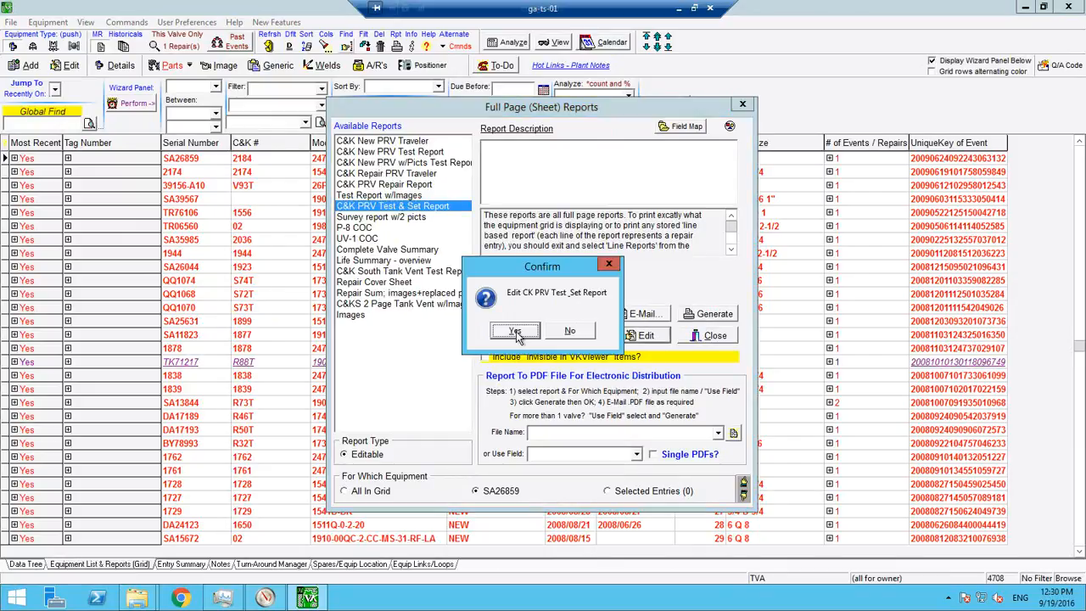
{"action": "left_click", "coordinate": [515, 331]}
{"action": "left_click", "coordinate": [535, 355]}
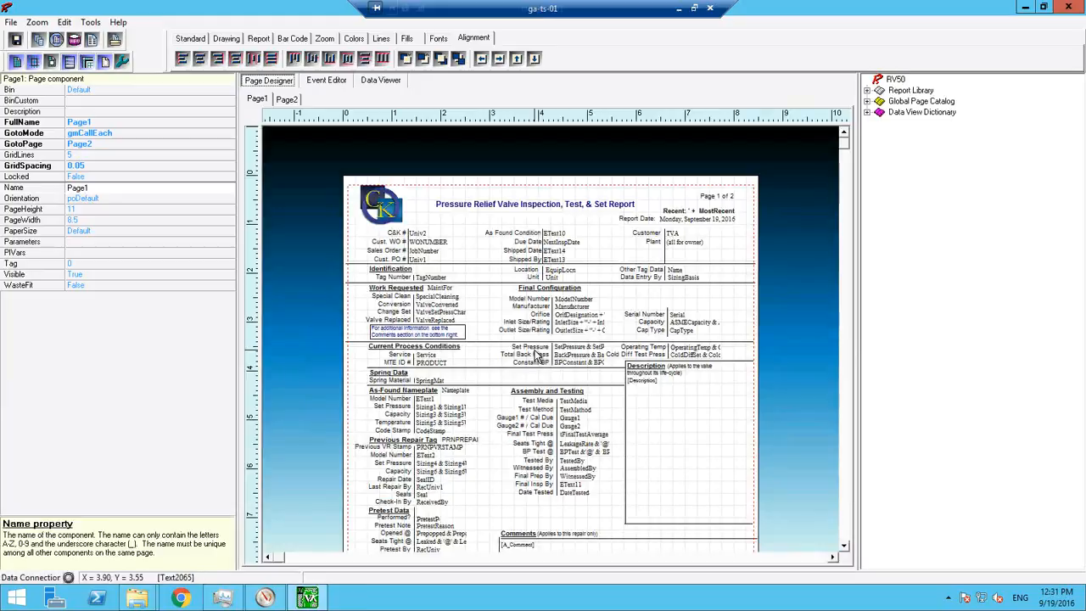
- Expand the Report Library in a widened project tree and inspect the properties and pages of ValveData2PTestSet
{"action": "left_click", "coordinate": [866, 91]}
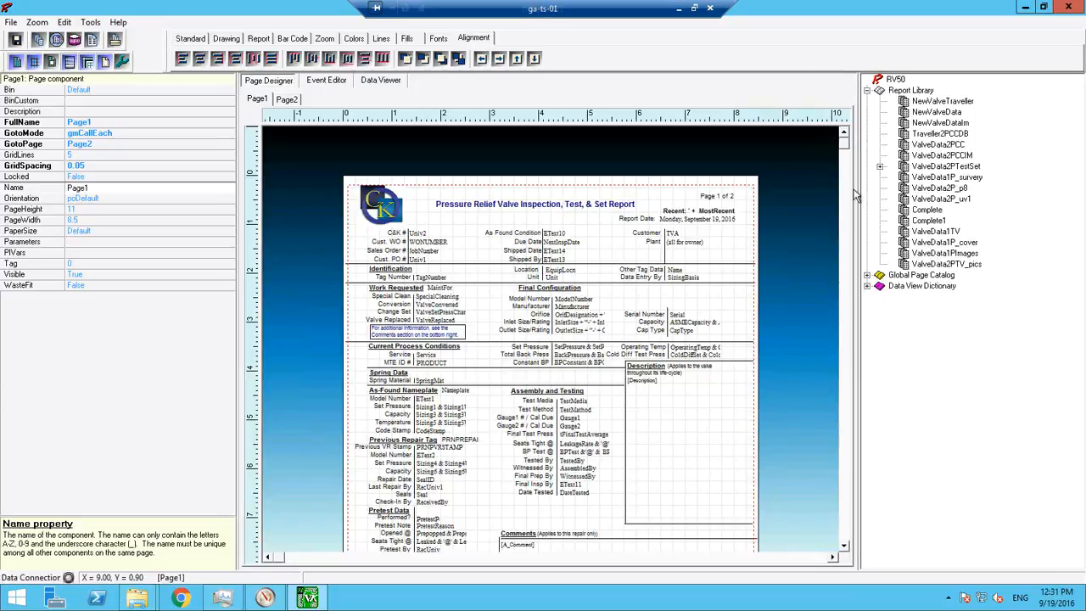
{"action": "left_click_drag", "start_coordinate": [859, 193], "coordinate": [789, 201]}
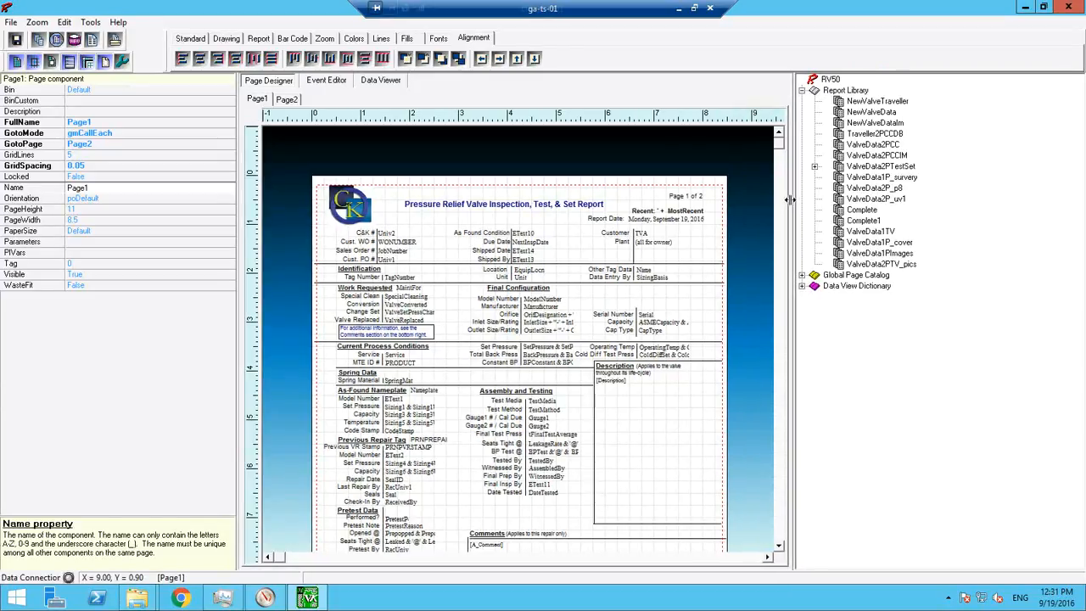
{"action": "left_click", "coordinate": [854, 167]}
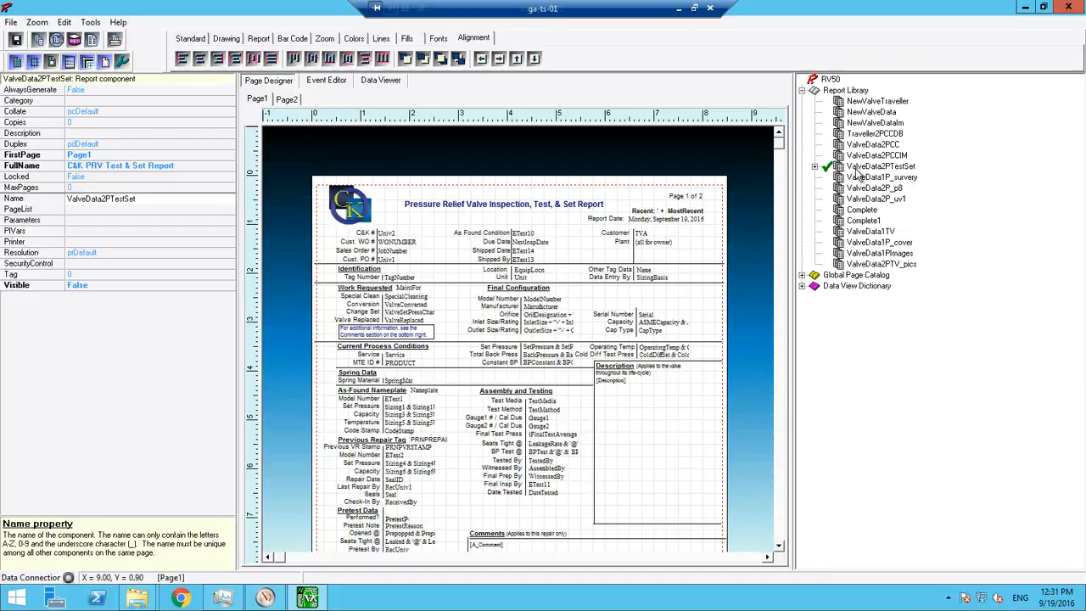
{"action": "left_click", "coordinate": [815, 167]}
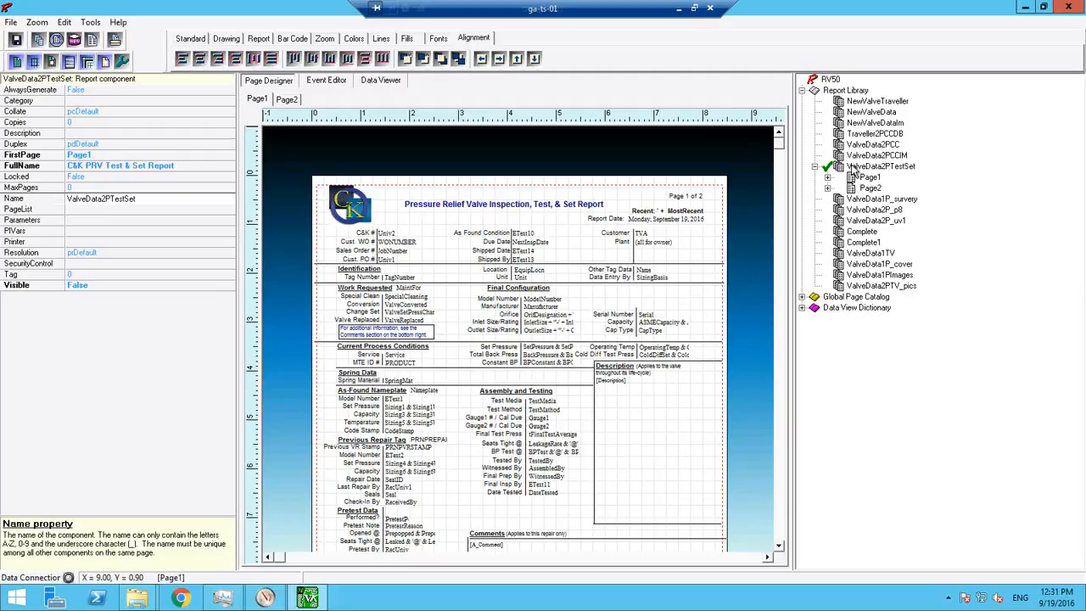
{"action": "right_click", "coordinate": [853, 170]}
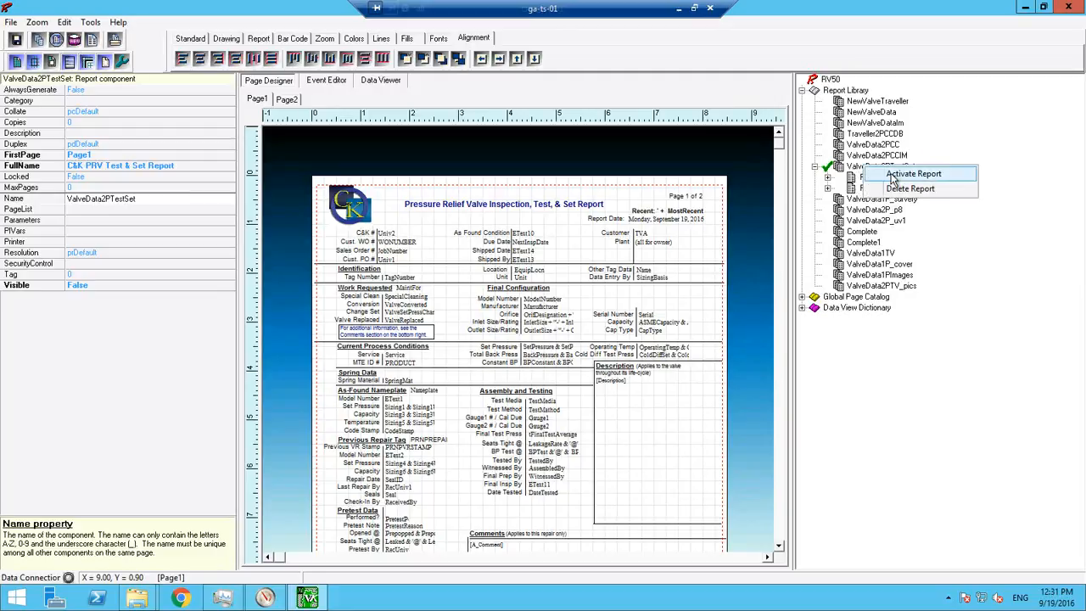
{"action": "left_click", "coordinate": [853, 371]}
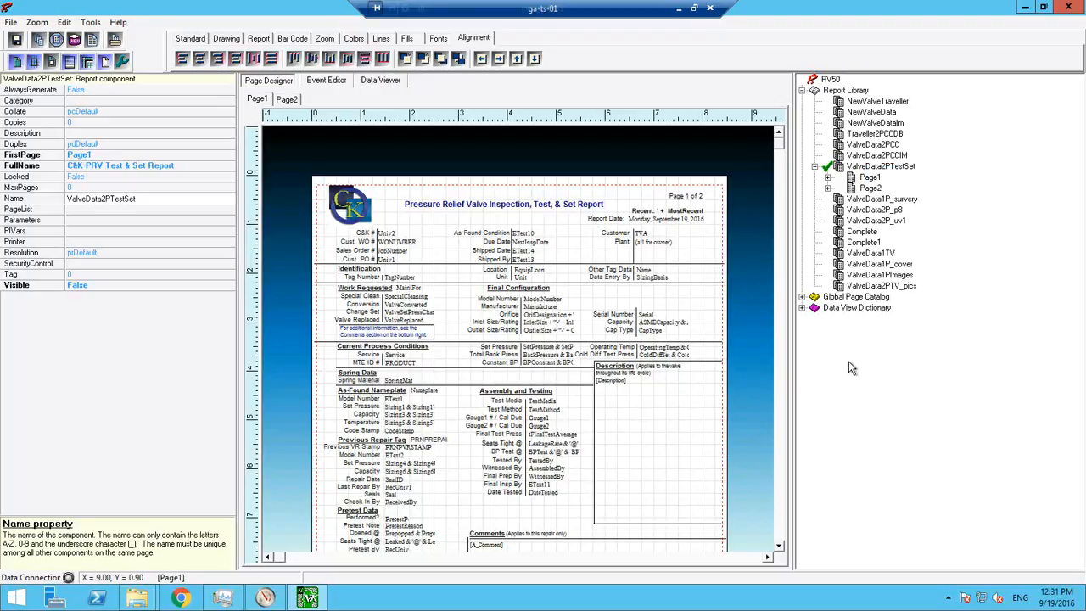
- Create a new blank report in the Report Library and expand it to show its page
{"action": "left_click", "coordinate": [10, 23]}
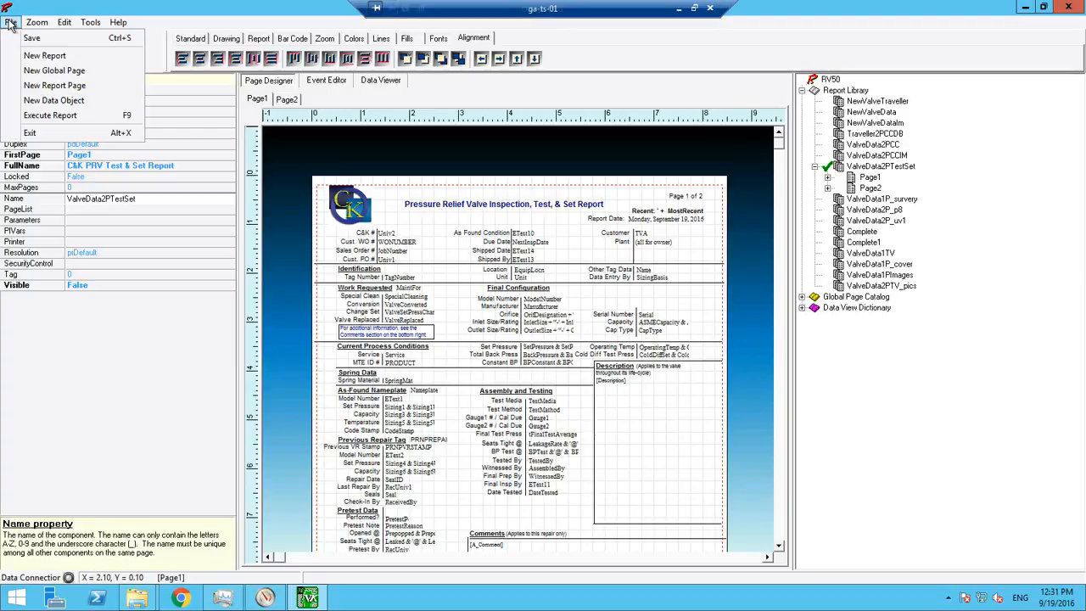
{"action": "left_click", "coordinate": [42, 56]}
{"action": "left_click", "coordinate": [857, 277]}
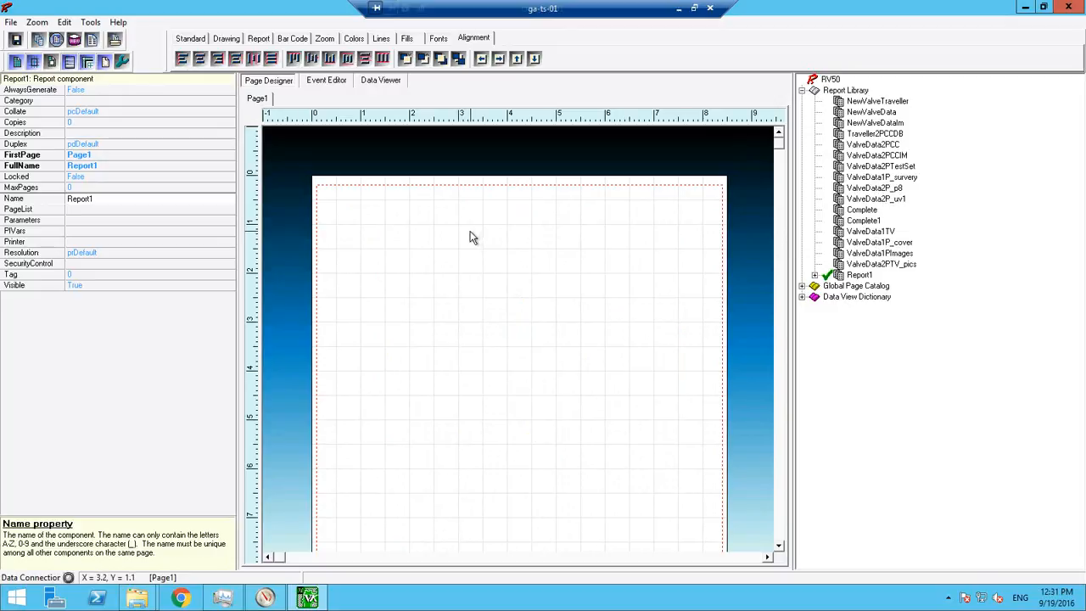
{"action": "left_click", "coordinate": [815, 276]}
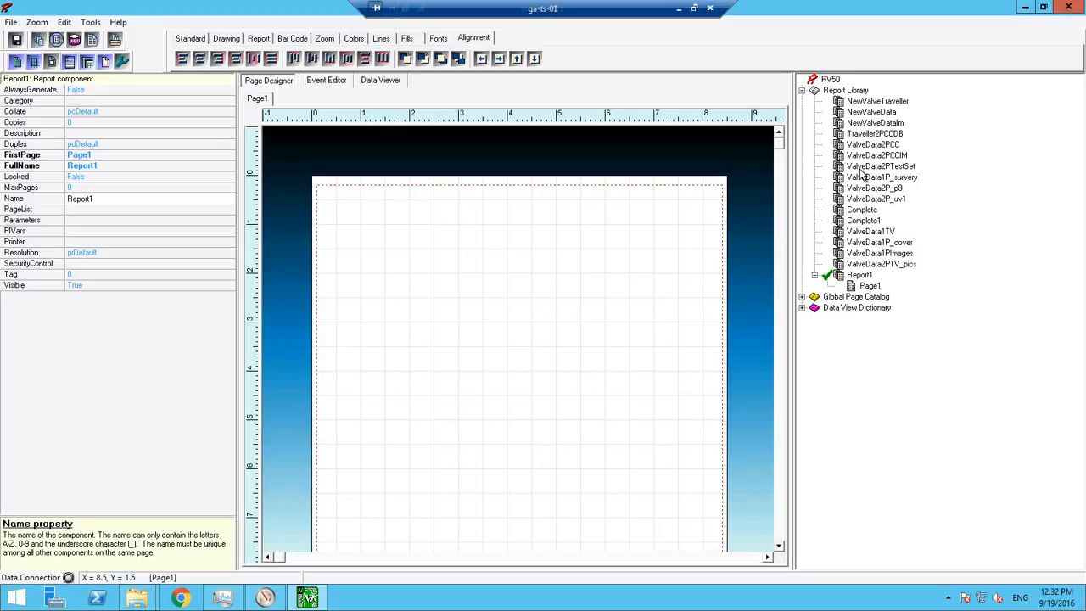
- Set the new report's Name property to ValveData2PTestSet_Im
{"action": "left_click_drag", "start_coordinate": [96, 200], "coordinate": [59, 205]}
{"action": "type", "text": "Vas"}
{"action": "type", "text": "lve"}
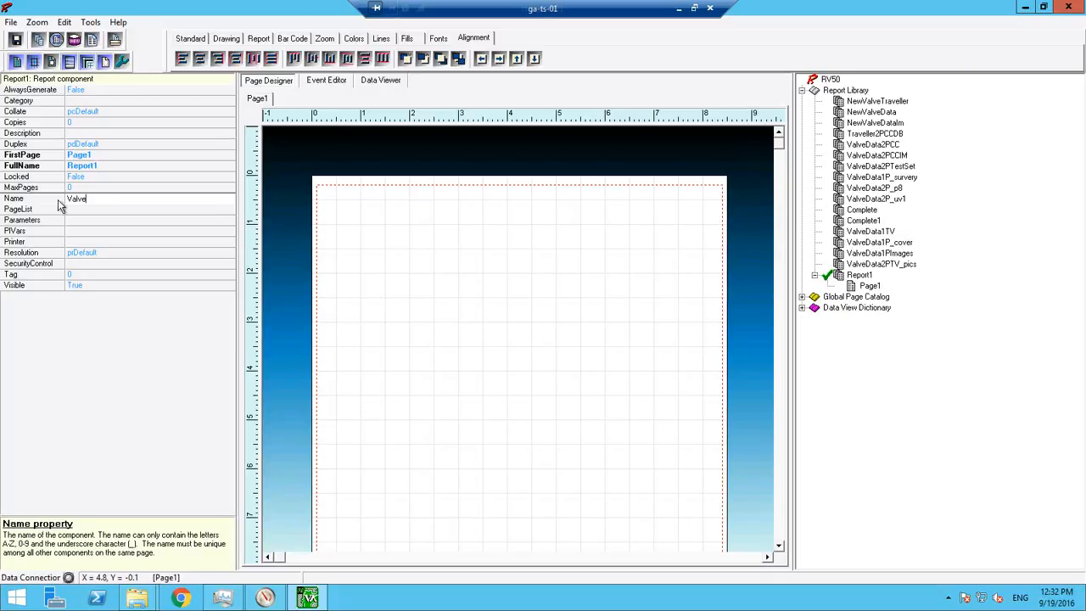
{"action": "type", "text": "Data2PTestSet_Im"}
- Set the new report's FullName property to Test Set w/pics
{"action": "left_click", "coordinate": [126, 167]}
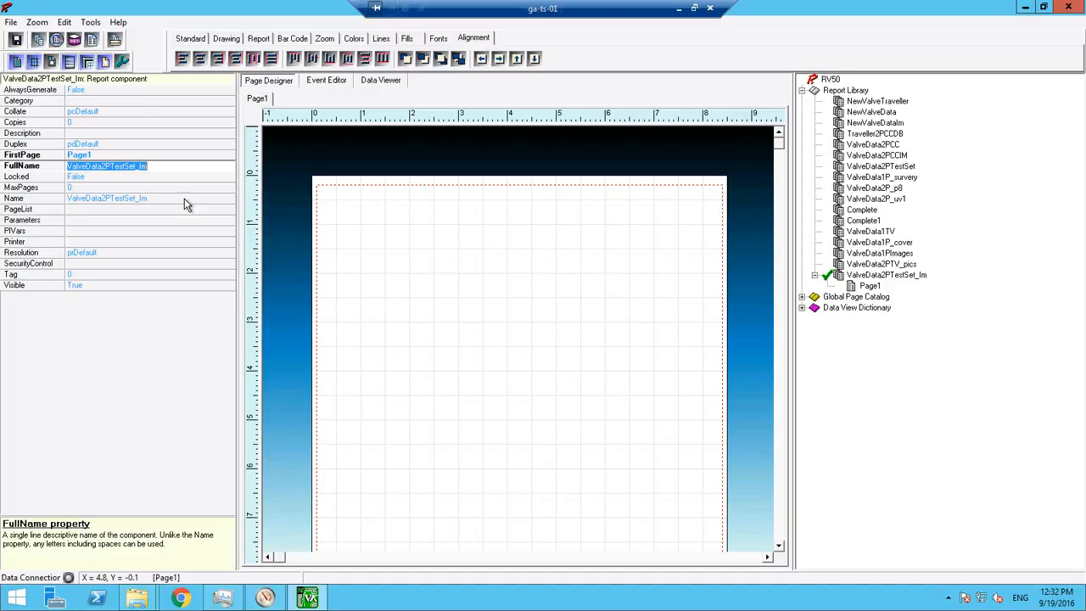
{"action": "type", "text": "Test"}
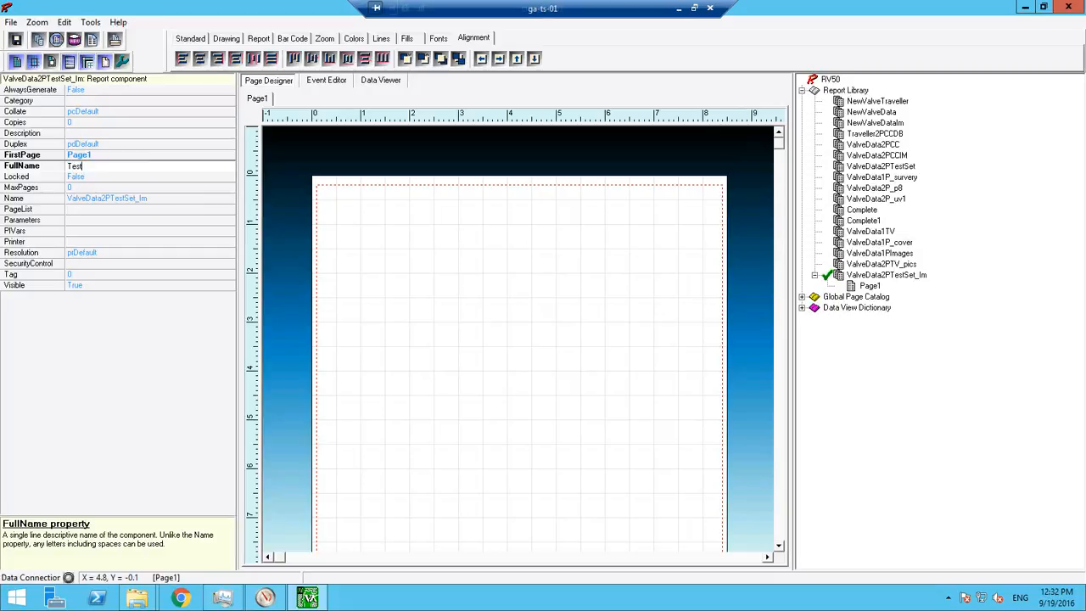
{"action": "type", "text": " Set w/pics"}
- Set the GridSpacing of Page1 in ValveData2PTestSet_Im to 0.05
{"action": "left_click", "coordinate": [857, 288]}
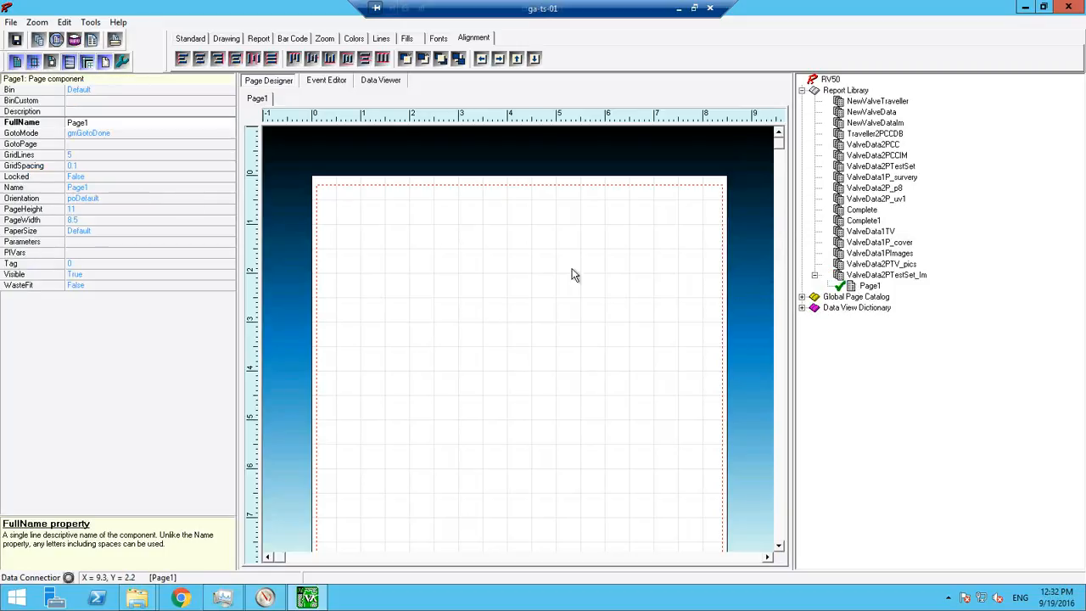
{"action": "left_click", "coordinate": [138, 166]}
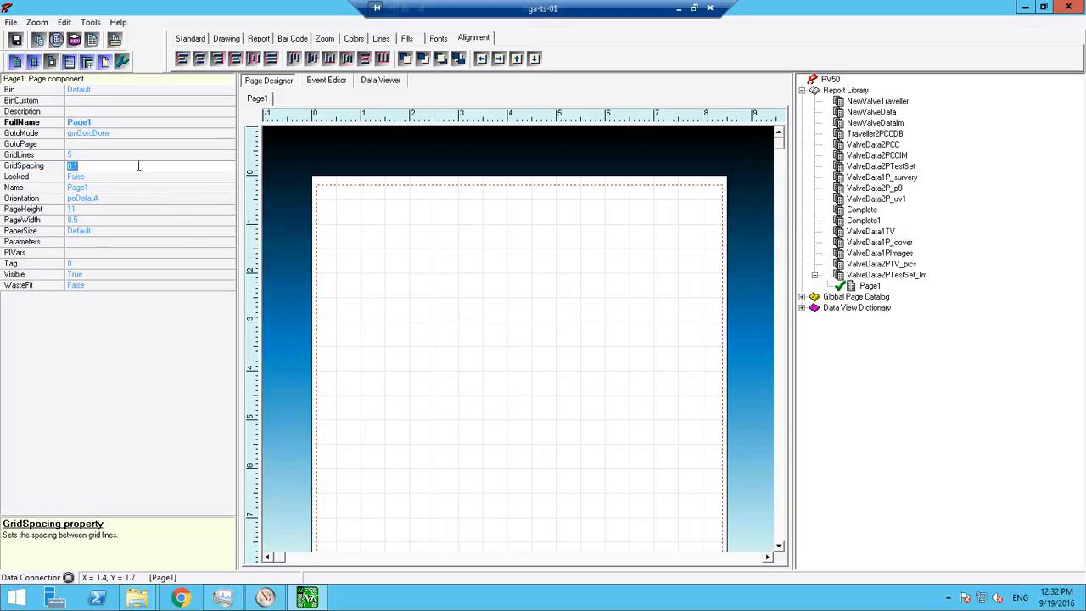
{"action": "type", "text": "0.05"}
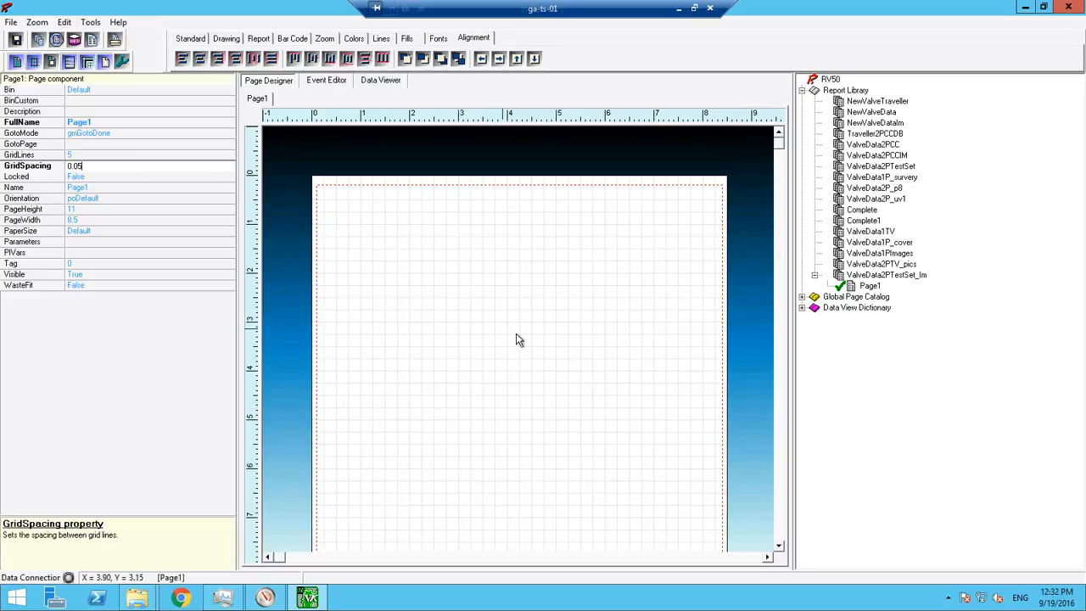
- Add a second report page to ValveData2PTestSet_Im and set its GridSpacing to 0.05
{"action": "left_click", "coordinate": [11, 23]}
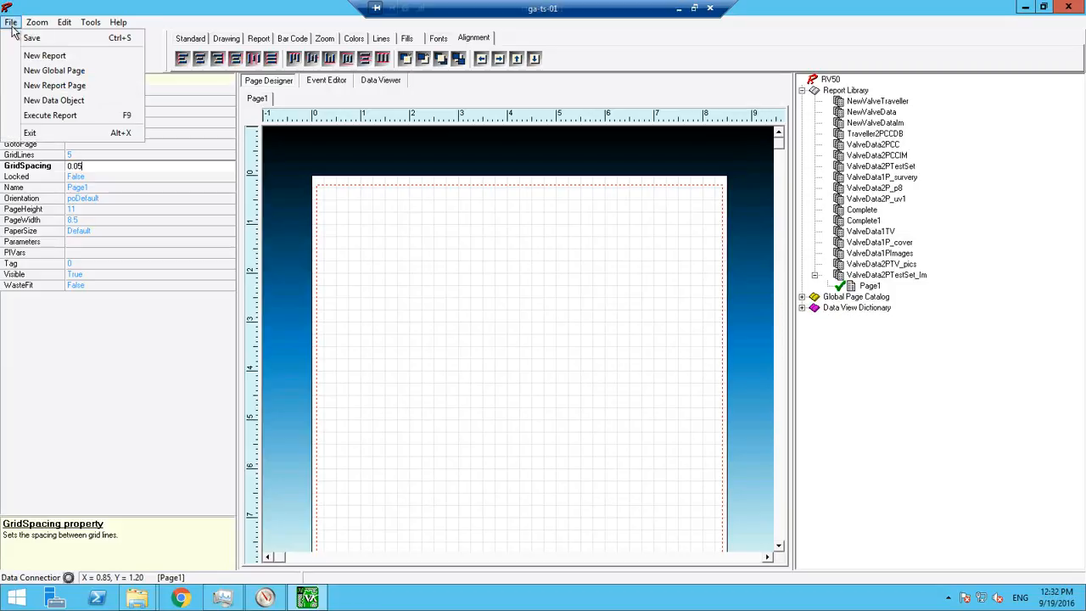
{"action": "left_click", "coordinate": [77, 93]}
{"action": "left_click", "coordinate": [862, 299]}
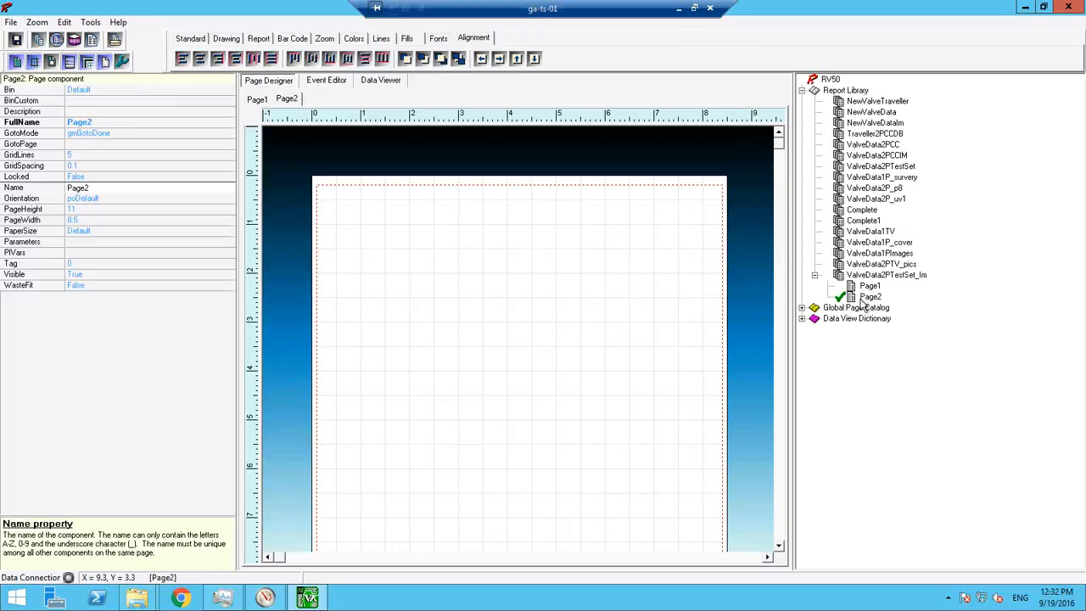
{"action": "left_click", "coordinate": [110, 166]}
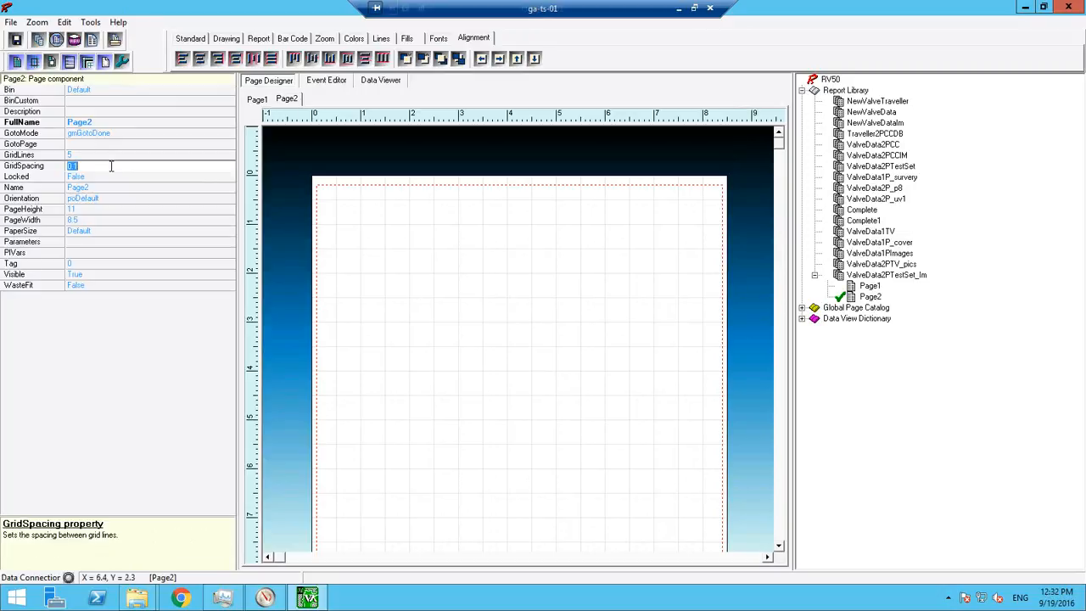
{"action": "type", "text": "0.05"}
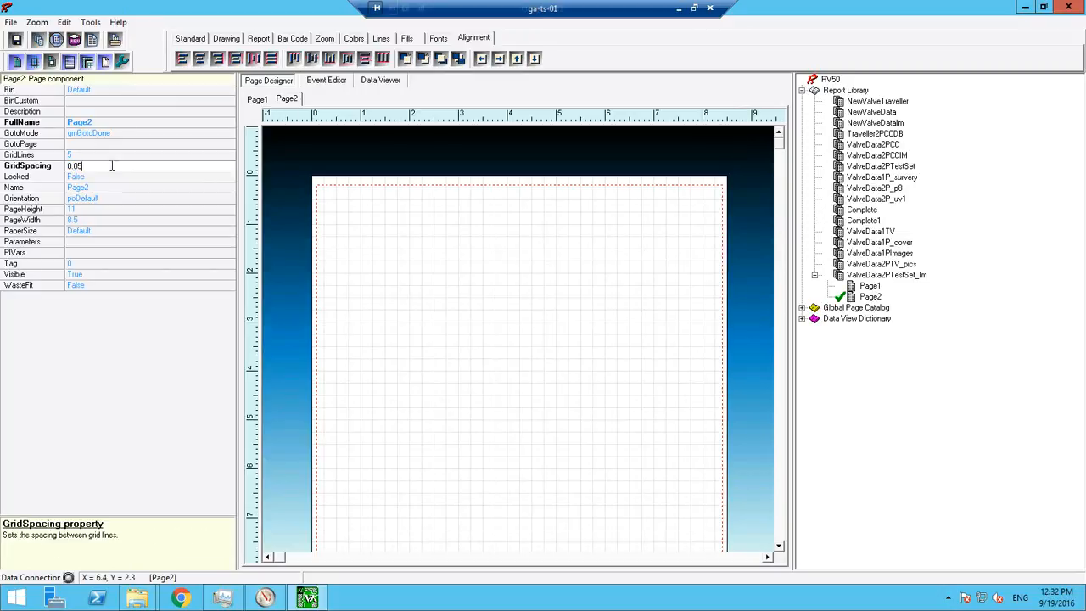
- Set Page1's GotoMode to gmCallEach and its GotoPage to Page2 in the new report
{"action": "left_click", "coordinate": [857, 287]}
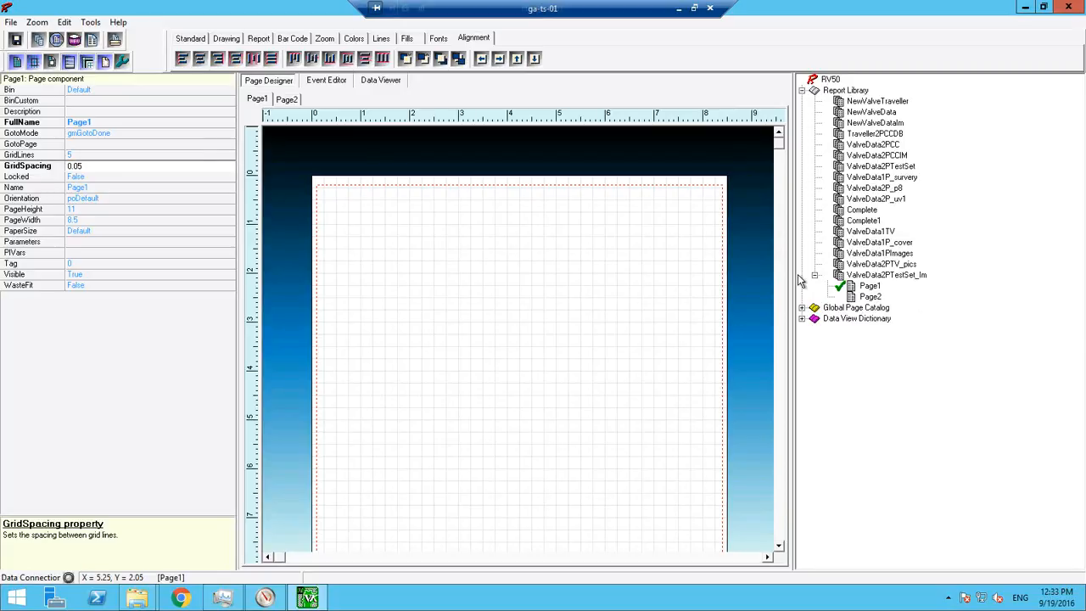
{"action": "left_click", "coordinate": [220, 133]}
{"action": "left_click", "coordinate": [230, 135]}
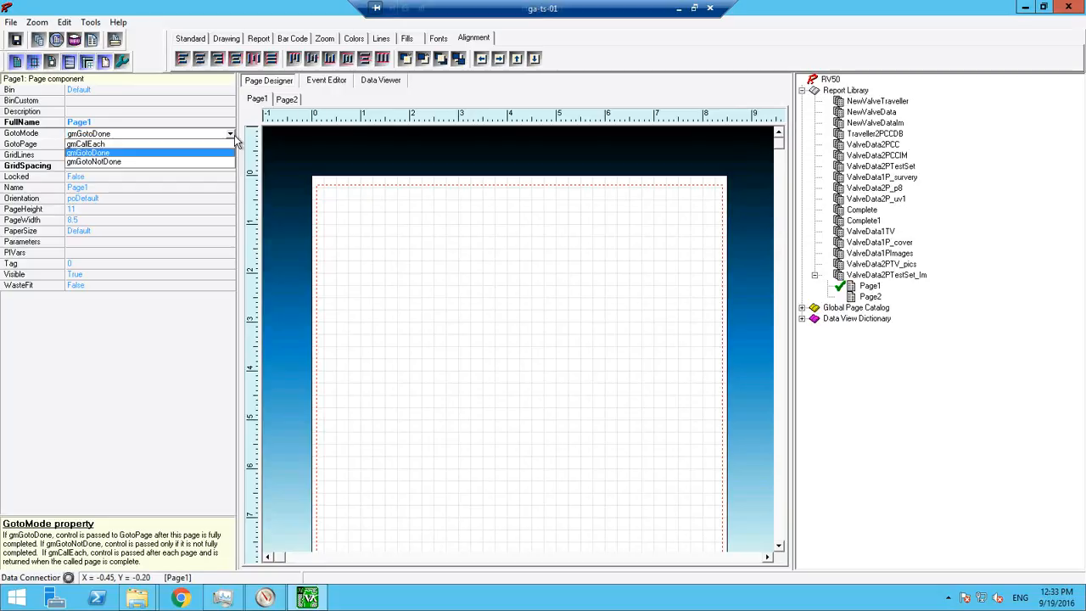
{"action": "left_click", "coordinate": [160, 146]}
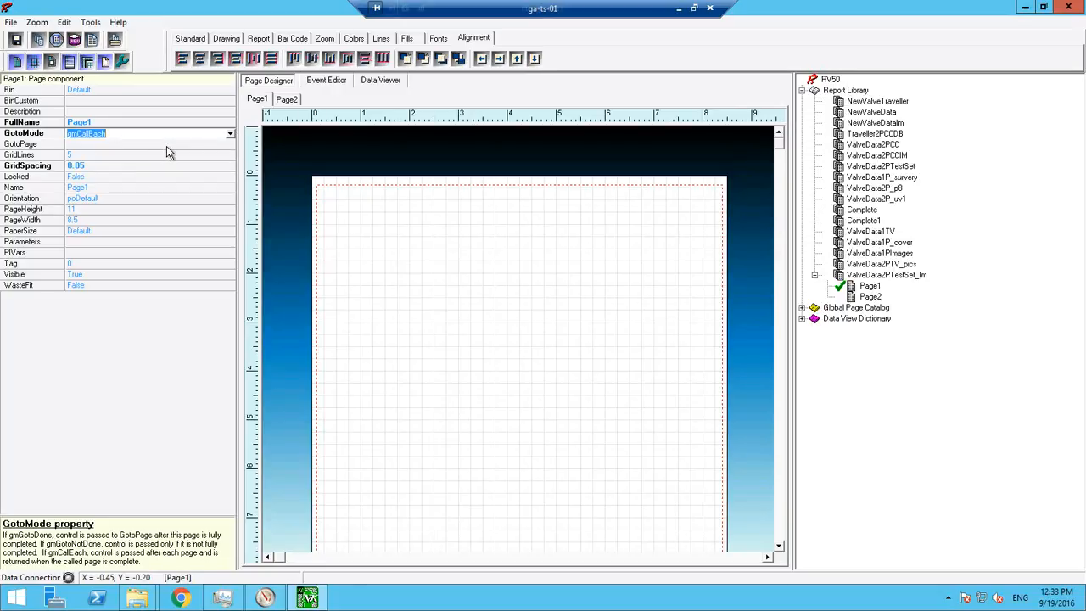
{"action": "left_click", "coordinate": [166, 146]}
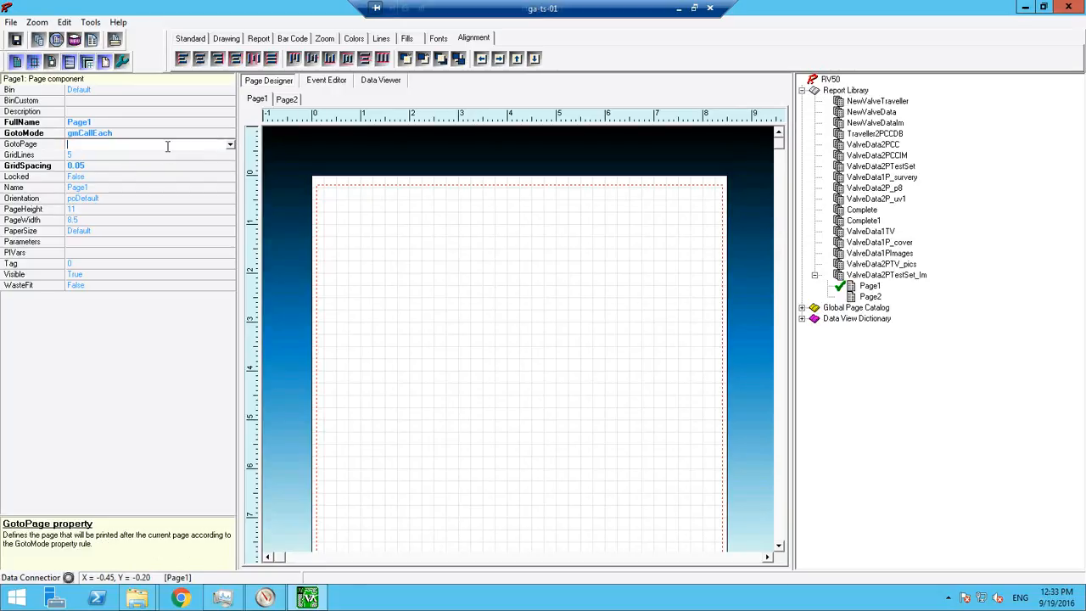
{"action": "left_click", "coordinate": [231, 144]}
{"action": "left_click", "coordinate": [95, 186]}
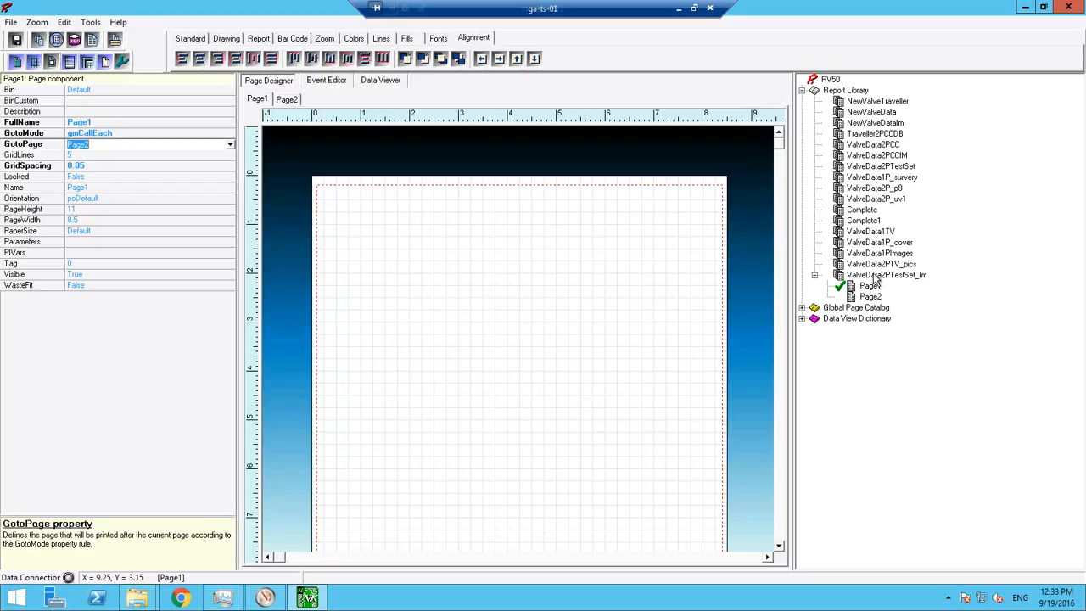
- Copy all components from Page1 of the existing ValveData2PTestSet report, including DataCycle1
{"action": "double_click", "coordinate": [869, 168]}
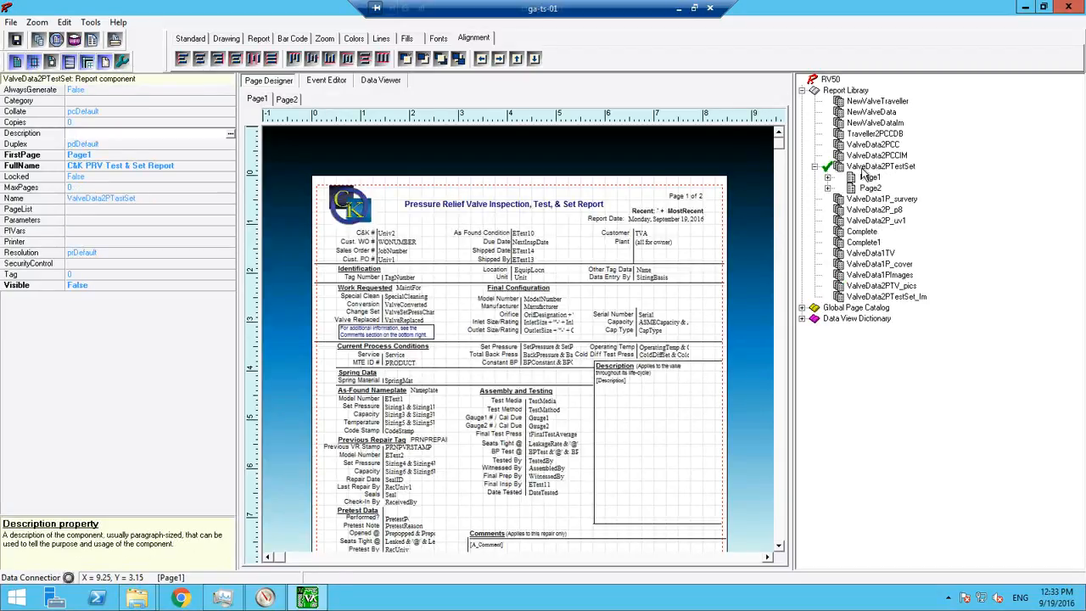
{"action": "left_click", "coordinate": [325, 39]}
{"action": "left_click", "coordinate": [262, 57]}
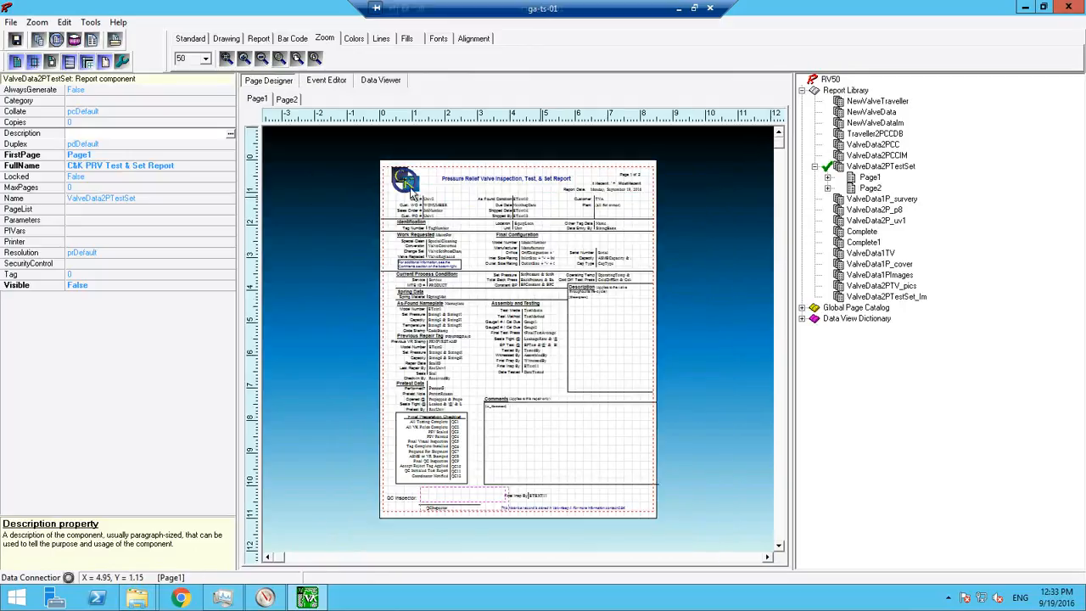
{"action": "left_click", "coordinate": [262, 58]}
{"action": "left_click", "coordinate": [828, 178]}
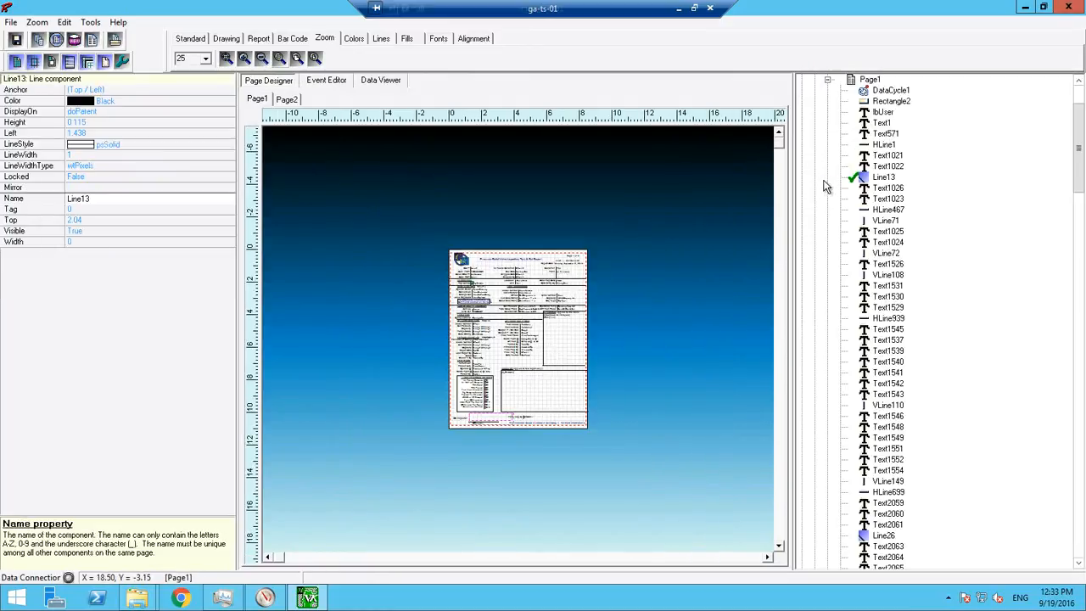
{"action": "left_click", "coordinate": [898, 92]}
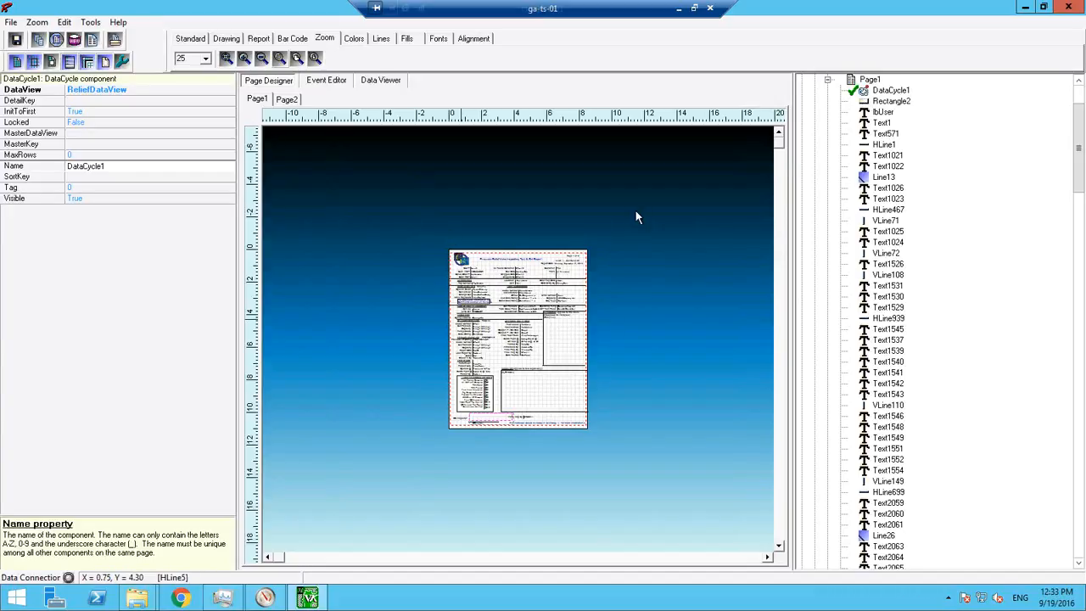
{"action": "left_click_drag", "start_coordinate": [411, 201], "coordinate": [634, 471]}
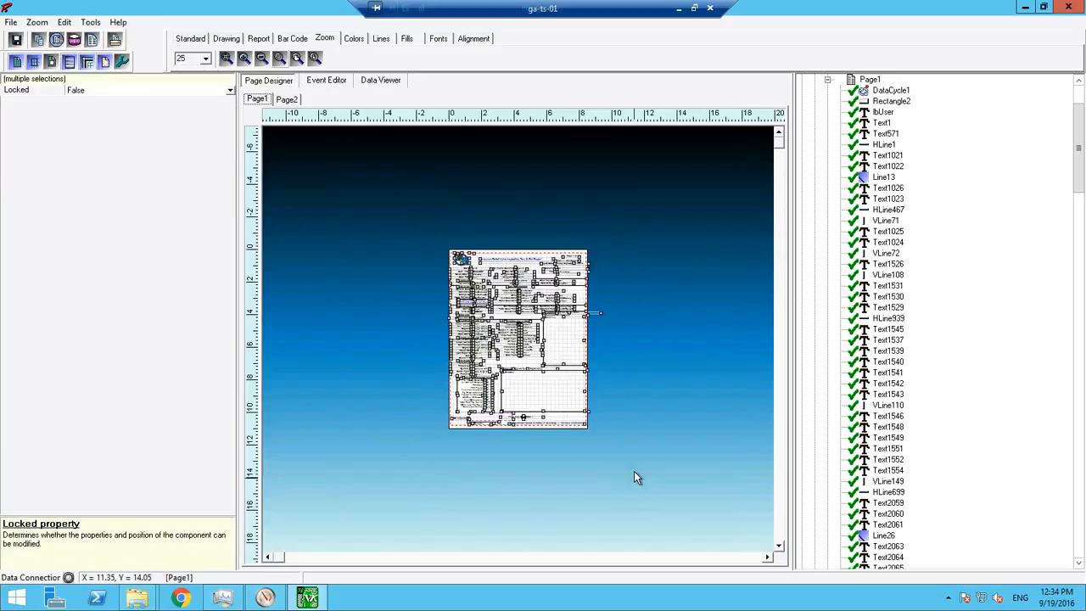
{"action": "left_click", "coordinate": [64, 23]}
{"action": "left_click", "coordinate": [86, 68]}
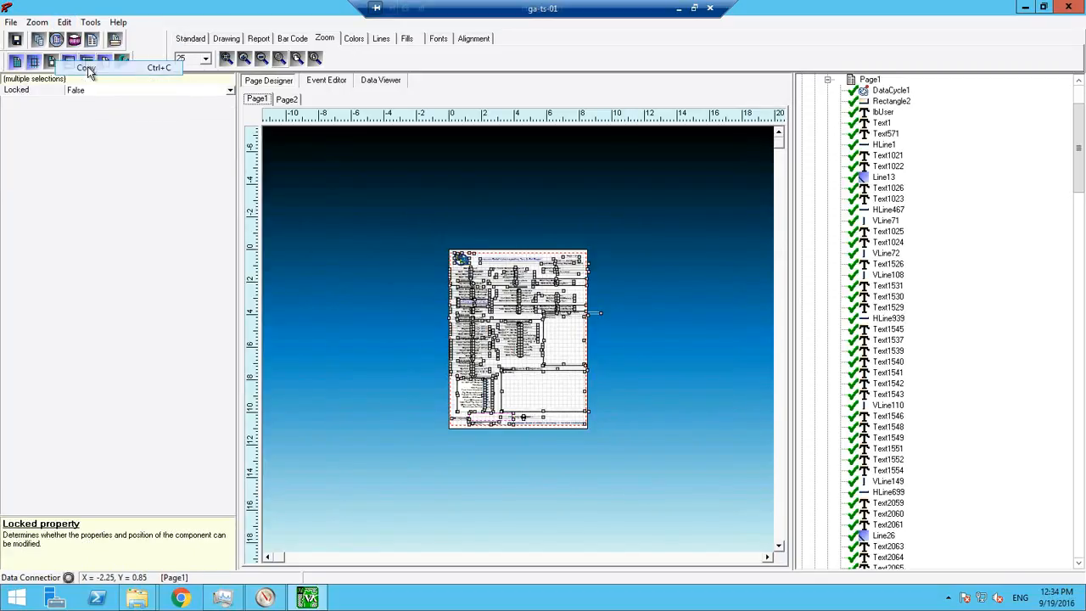
- Paste the copied components onto Page1 of ValveData2PTestSet_Im and check them in the project tree
{"action": "left_click", "coordinate": [828, 80]}
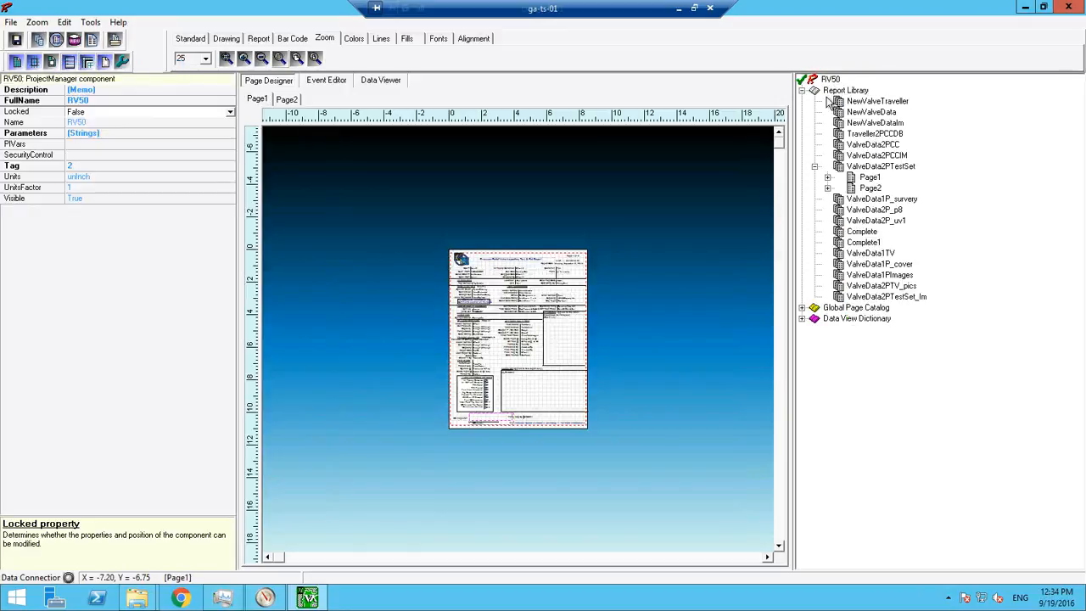
{"action": "left_click", "coordinate": [852, 298]}
{"action": "double_click", "coordinate": [851, 298]}
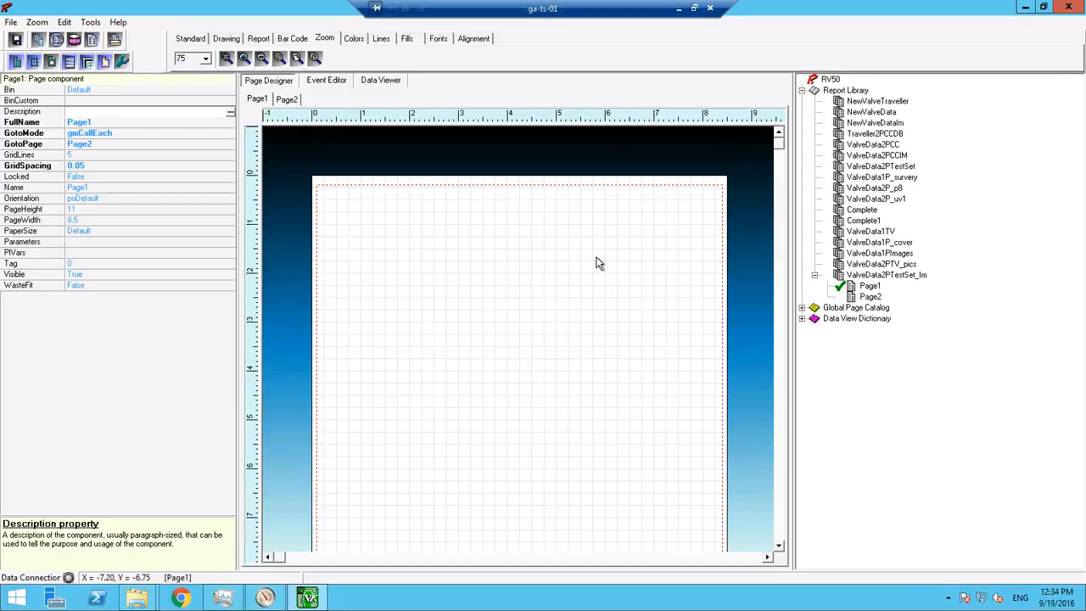
{"action": "left_click", "coordinate": [65, 22]}
{"action": "left_click", "coordinate": [86, 81]}
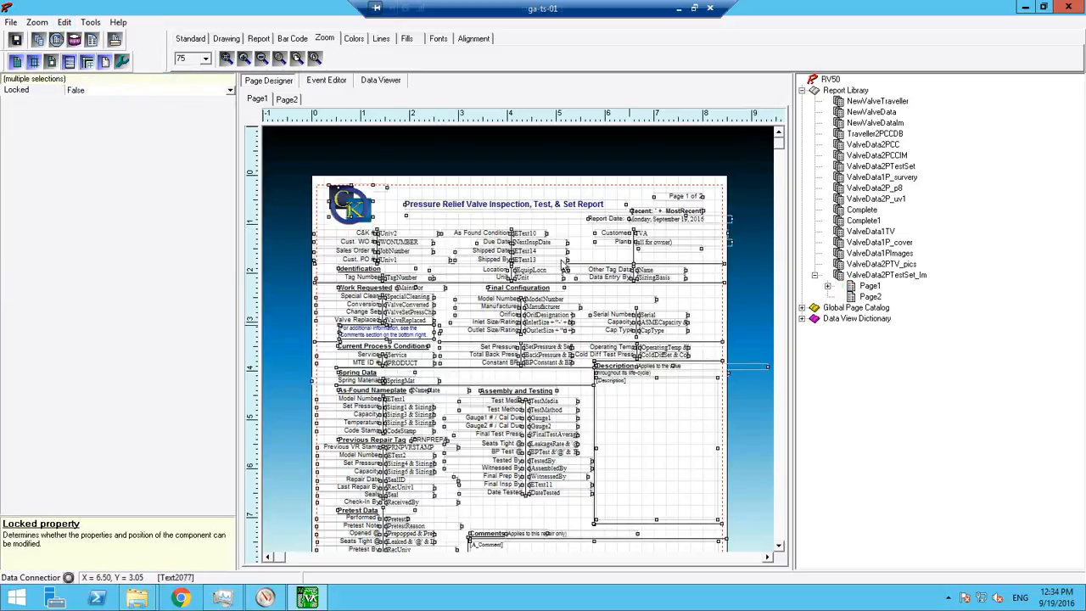
{"action": "left_click", "coordinate": [828, 287]}
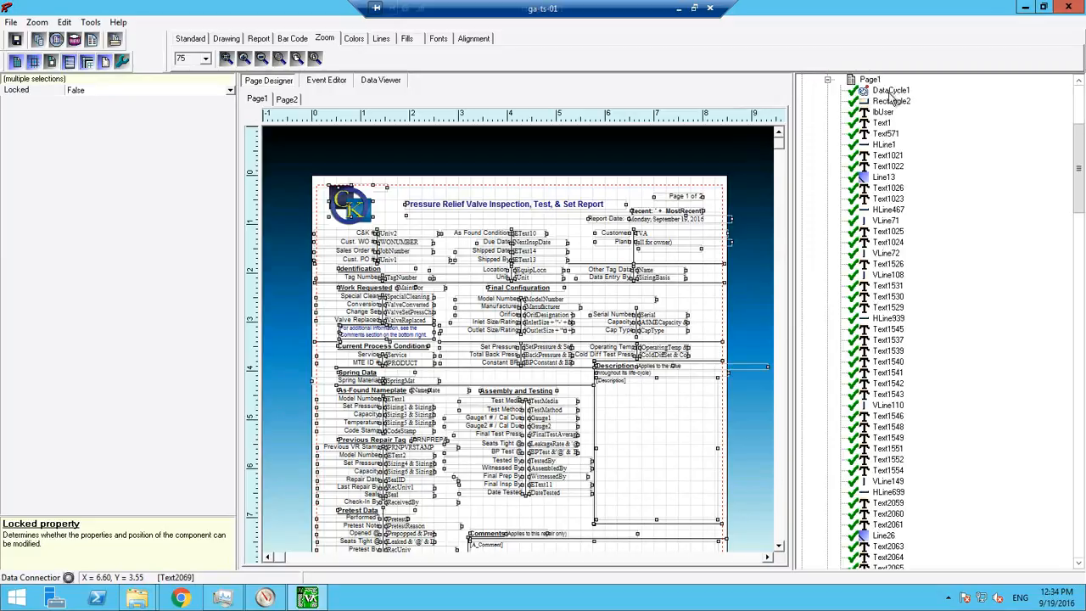
{"action": "left_click", "coordinate": [864, 80]}
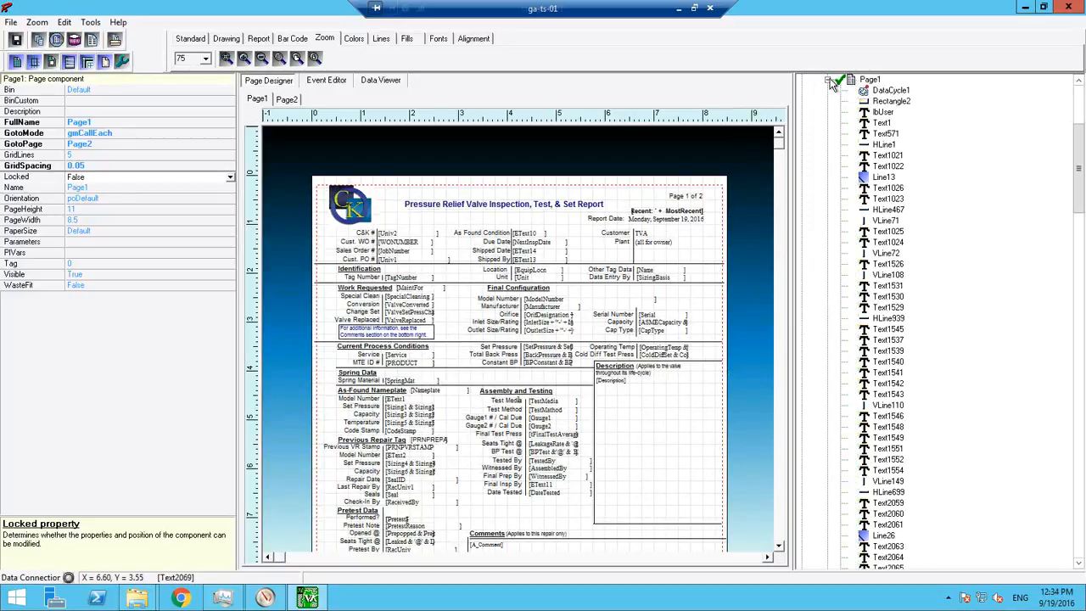
{"action": "left_click", "coordinate": [828, 80]}
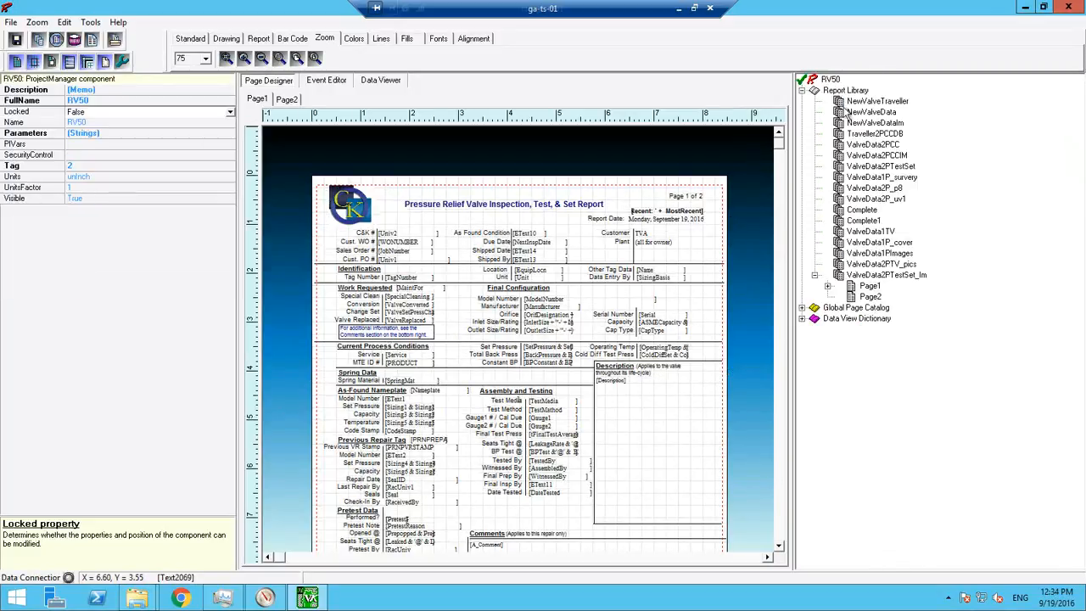
- Select all components on Page2 of ValveData2PTestSet, without the page itself, and copy them
{"action": "double_click", "coordinate": [875, 168]}
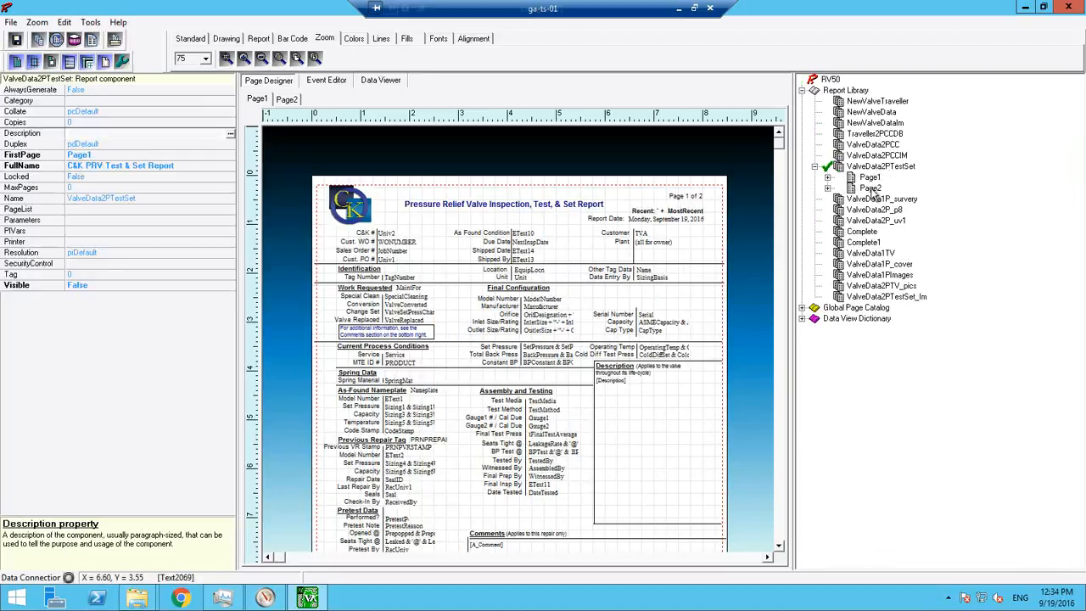
{"action": "double_click", "coordinate": [871, 189]}
{"action": "left_click", "coordinate": [864, 83]}
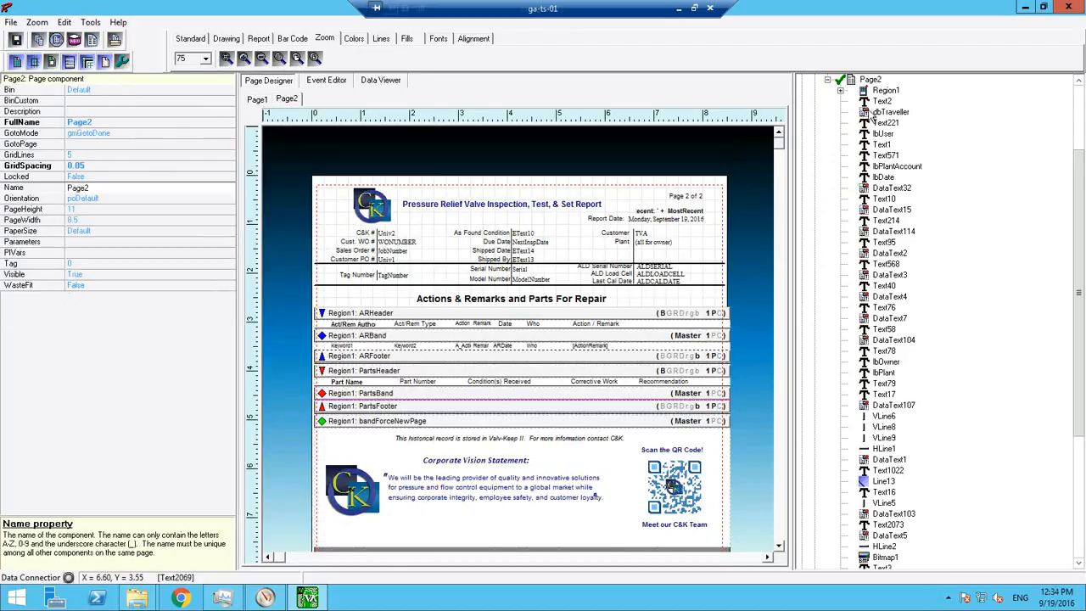
{"action": "left_click", "coordinate": [262, 58]}
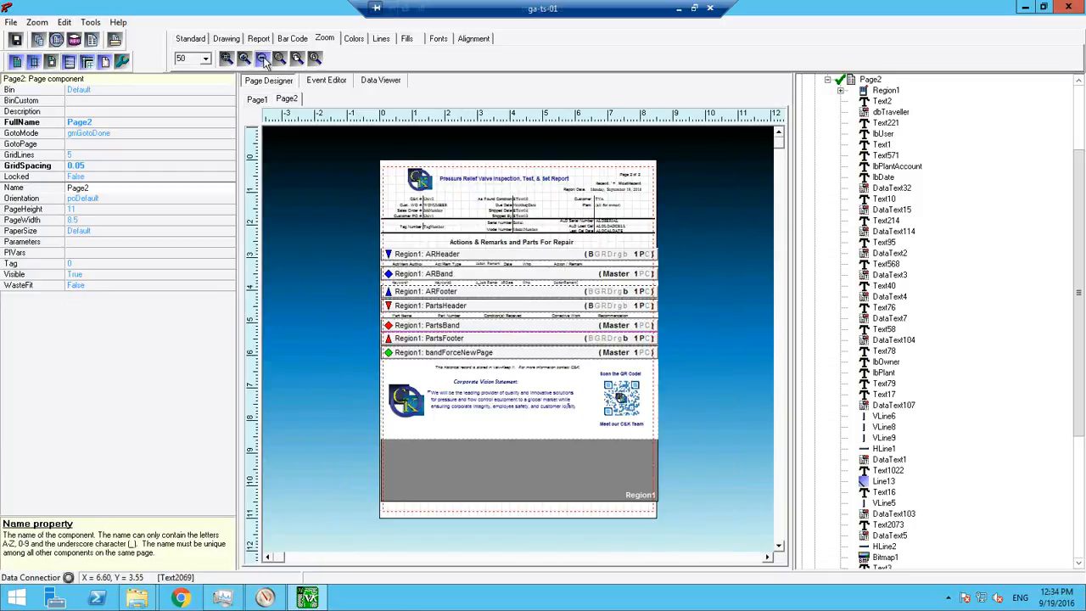
{"action": "left_click", "coordinate": [262, 58]}
{"action": "left_click_drag", "start_coordinate": [382, 189], "coordinate": [650, 454]}
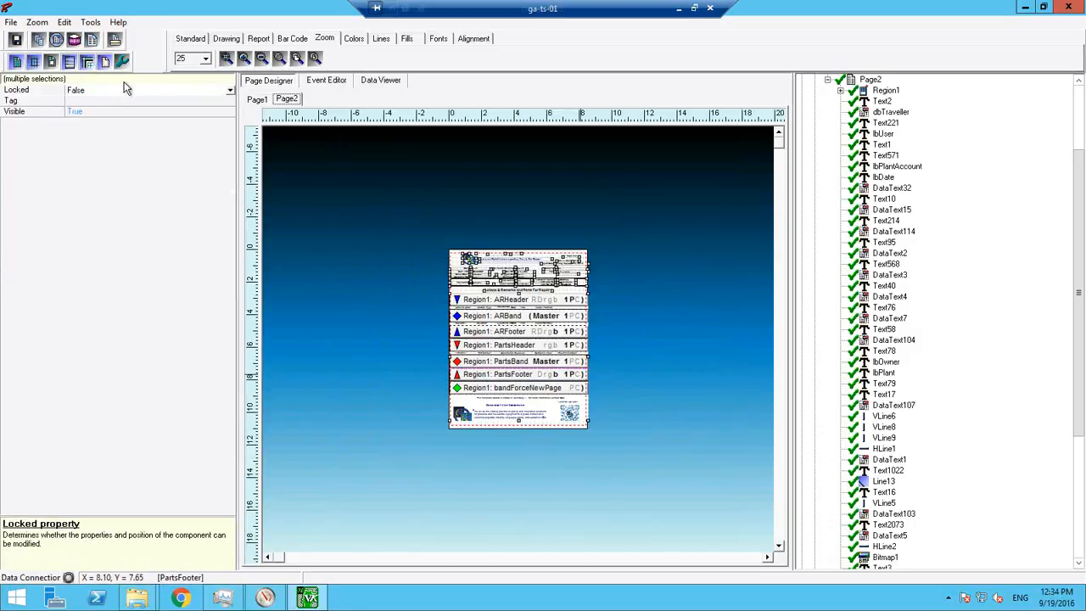
{"action": "left_click", "coordinate": [64, 23]}
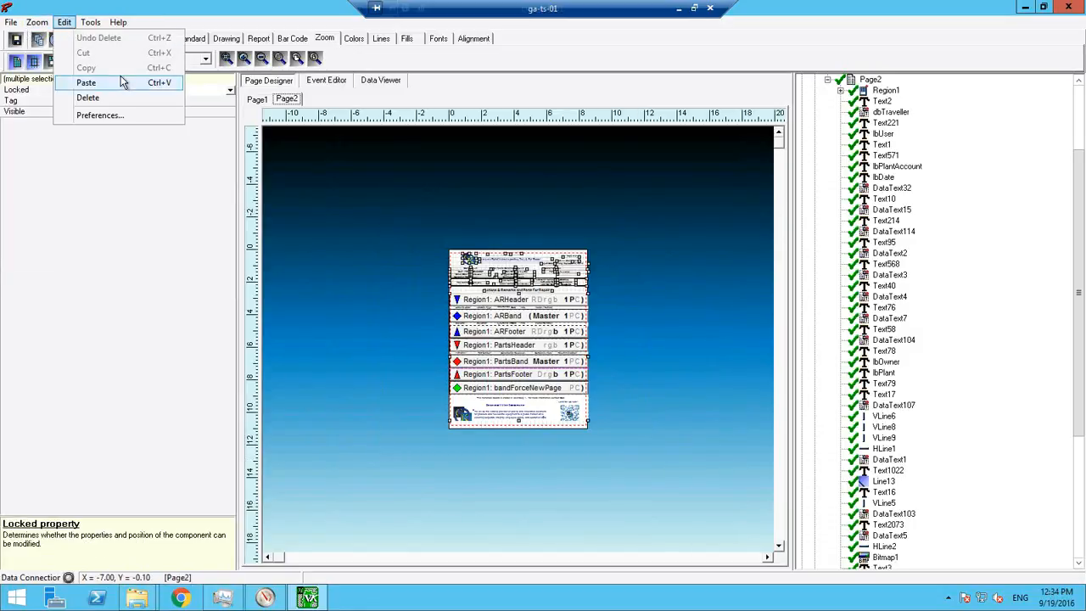
{"action": "left_click", "coordinate": [393, 196]}
{"action": "left_click_drag", "start_coordinate": [601, 403], "coordinate": [629, 469]}
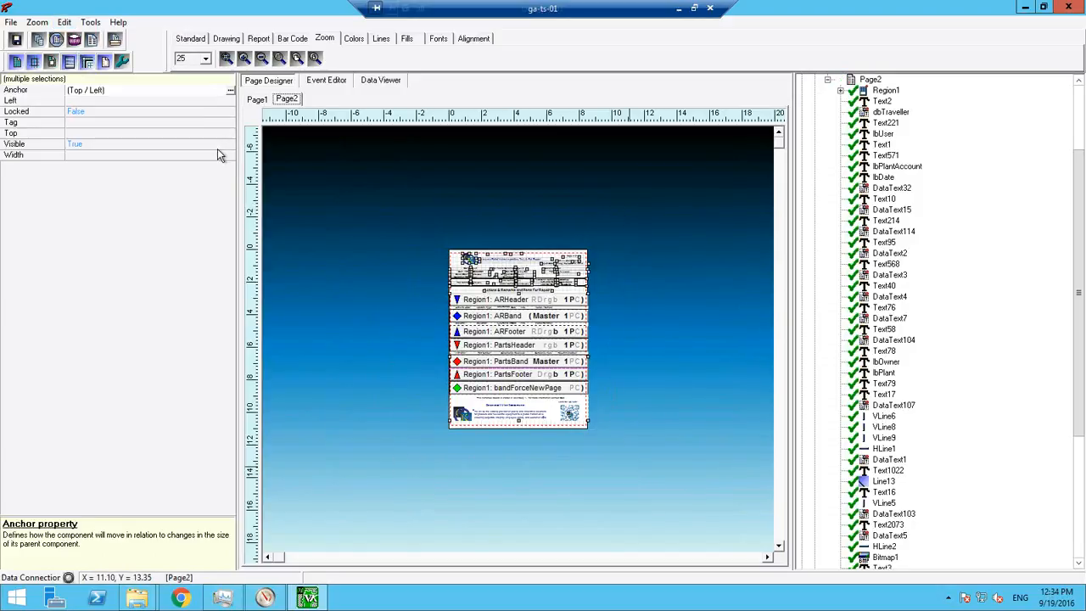
{"action": "left_click", "coordinate": [64, 23]}
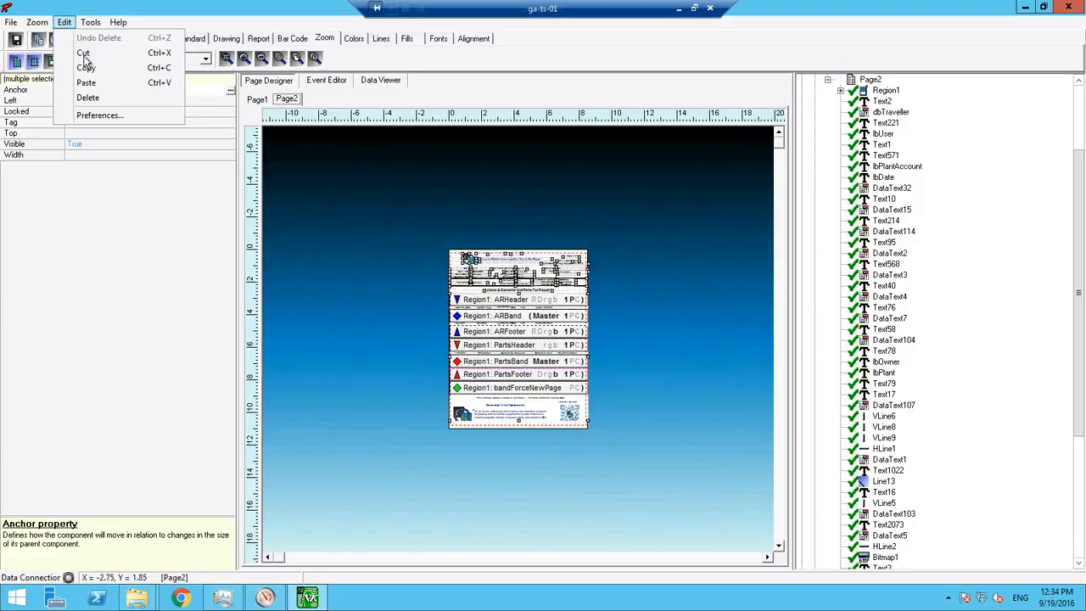
- Paste the copied Page2 components onto Page2 of the ValveData2PTestSet_Im report
{"action": "left_click", "coordinate": [829, 80]}
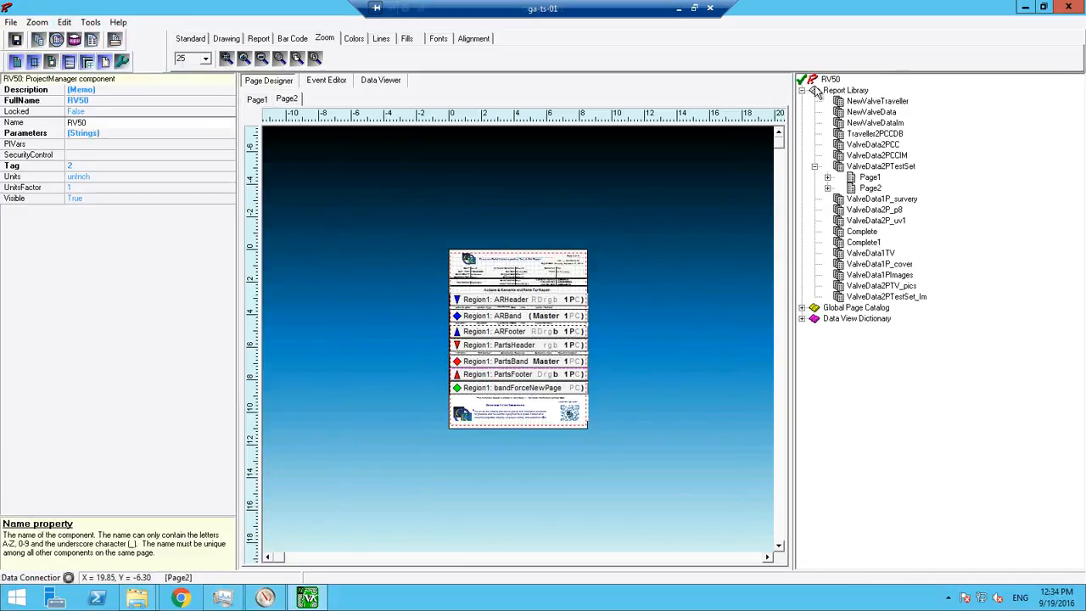
{"action": "left_click", "coordinate": [901, 296]}
{"action": "left_click", "coordinate": [876, 296]}
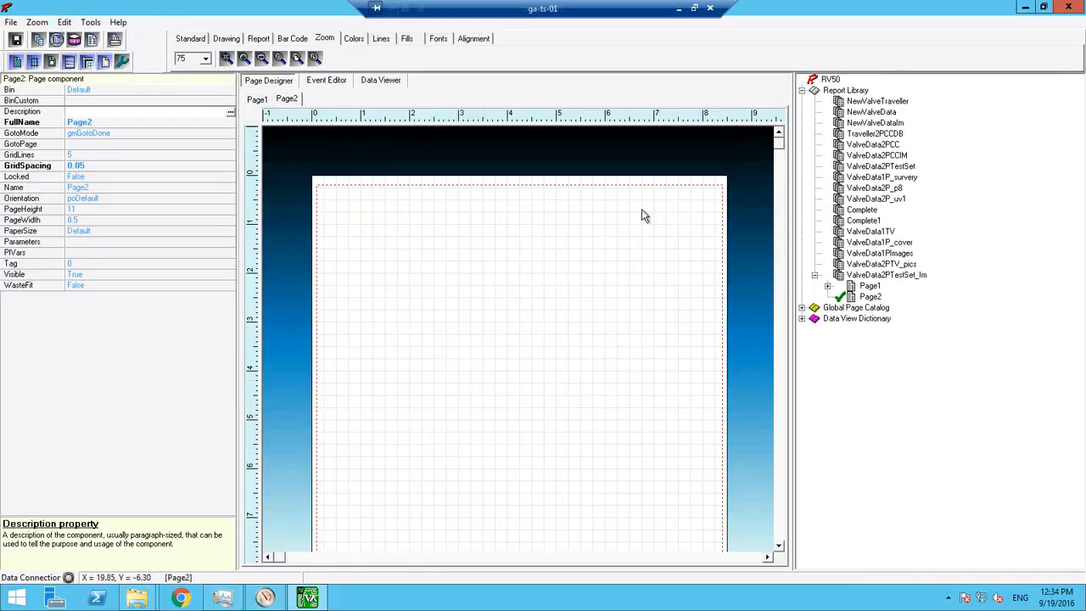
{"action": "left_click", "coordinate": [68, 25]}
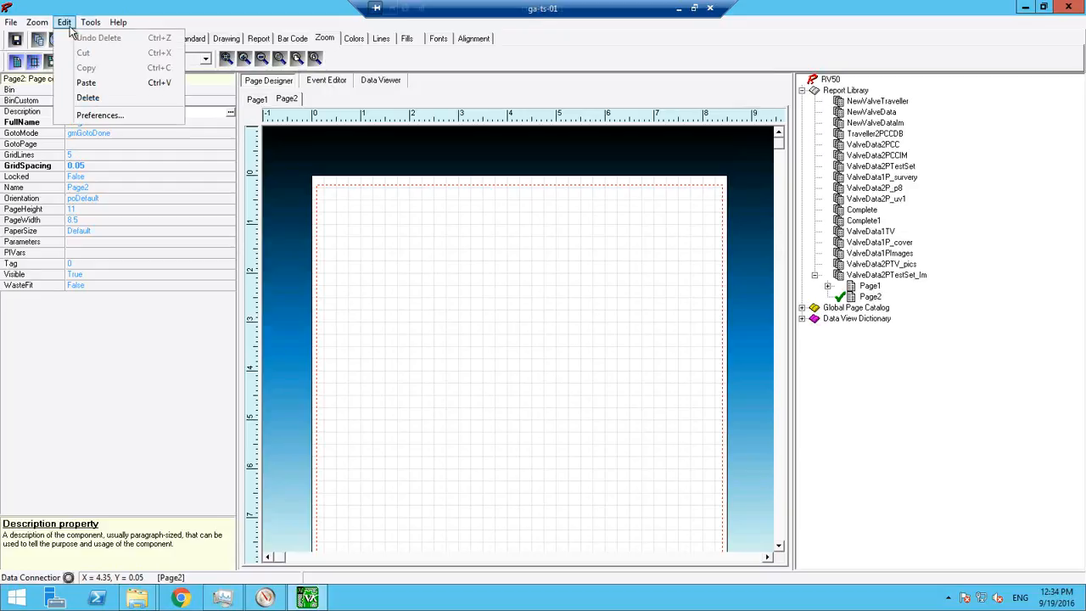
{"action": "left_click", "coordinate": [87, 83]}
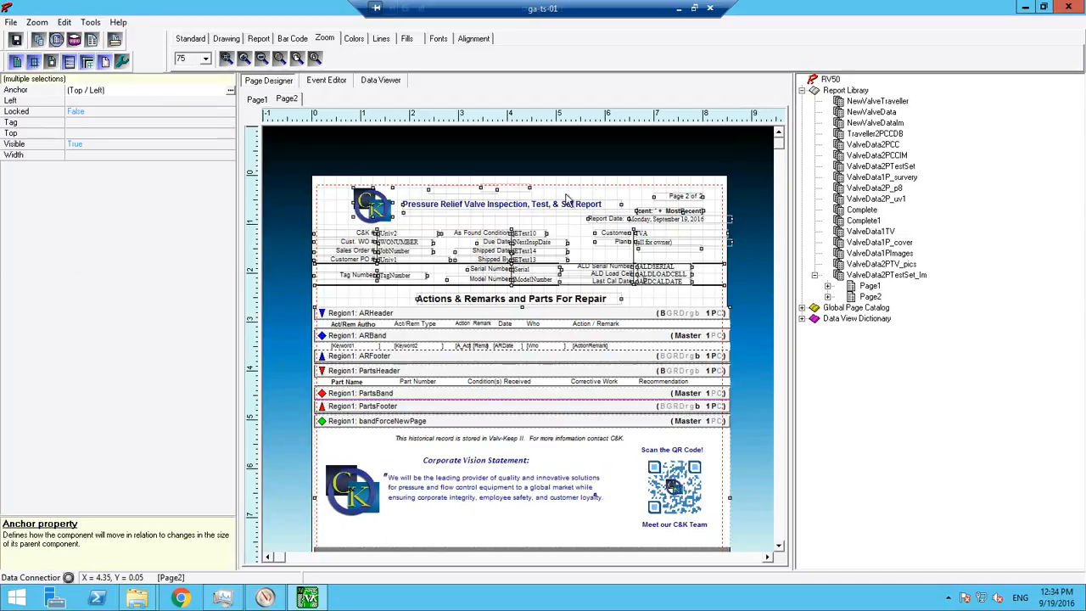
- Open Page1 of ValveData2PTestSet_Im, shorten the Description memo to about 1 inch high, and check its Truncate property
{"action": "left_click", "coordinate": [851, 278]}
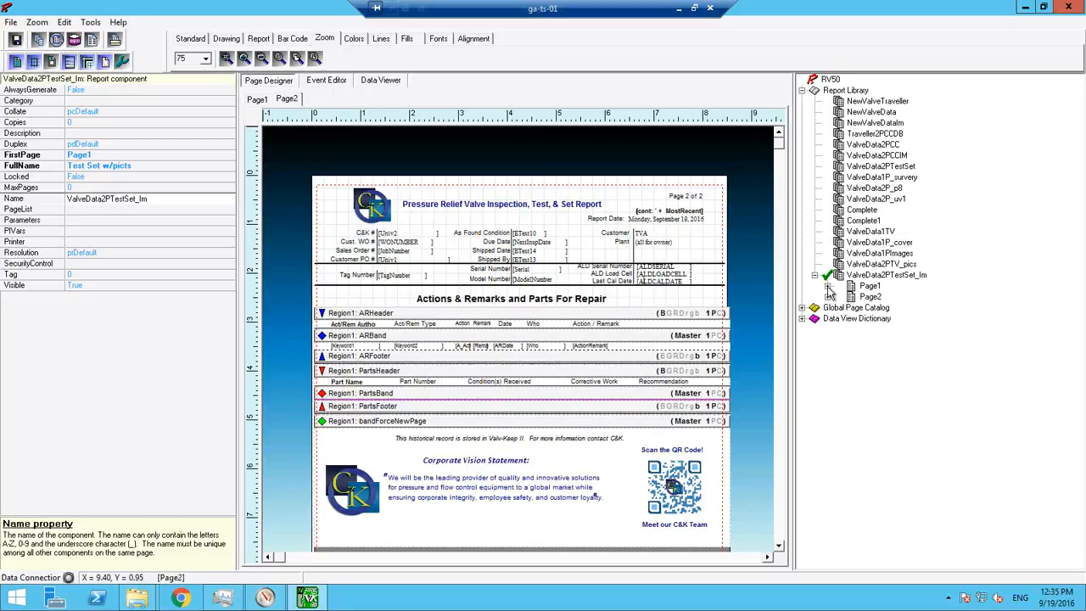
{"action": "double_click", "coordinate": [863, 287]}
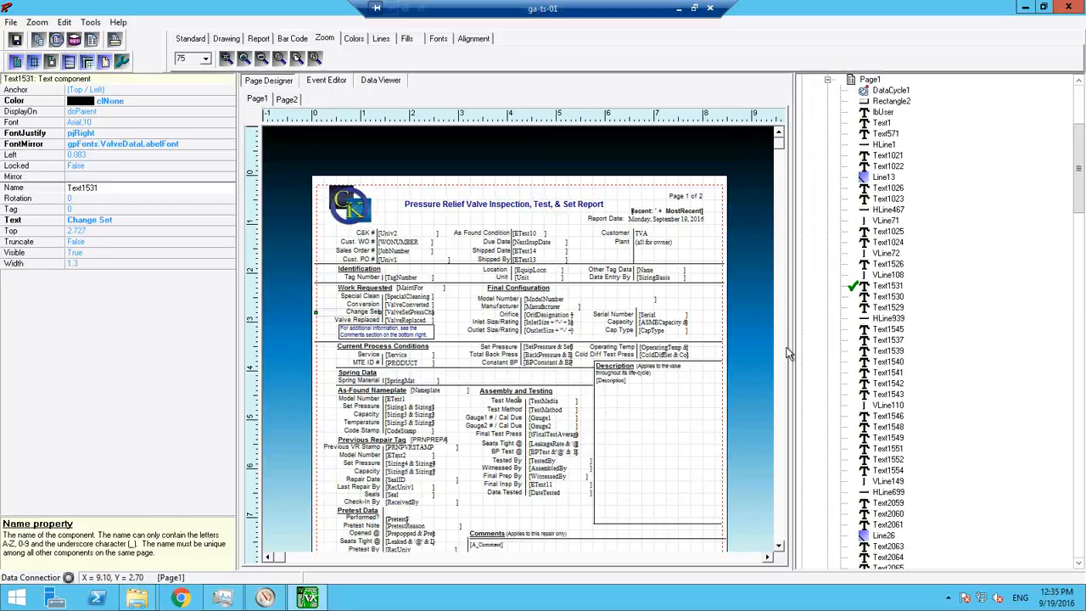
{"action": "scroll", "coordinate": [780, 348], "scroll_direction": "down", "scroll_amount": 3}
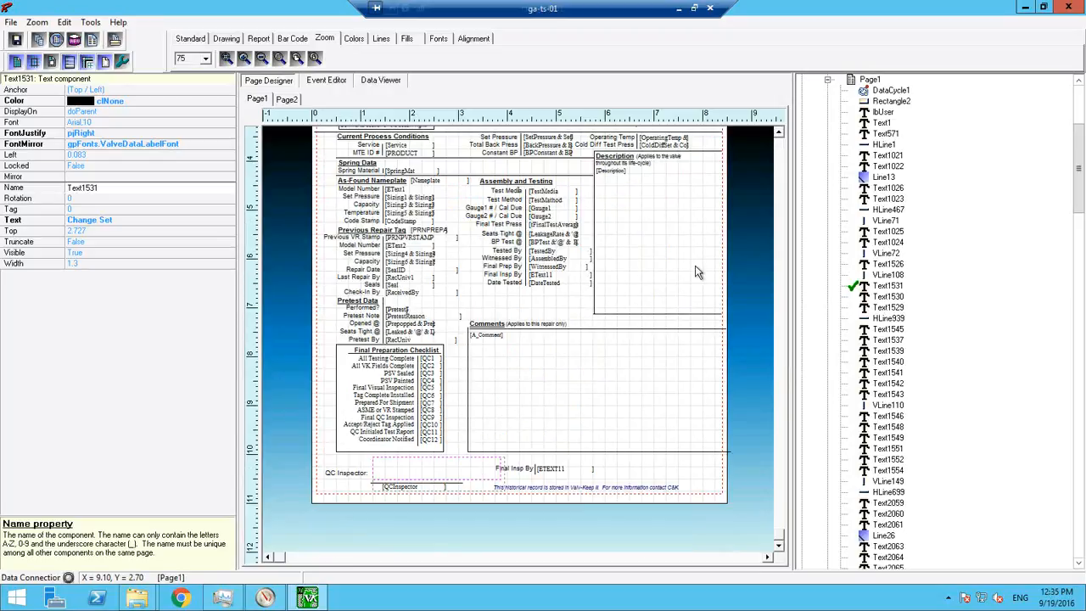
{"action": "left_click", "coordinate": [625, 207]}
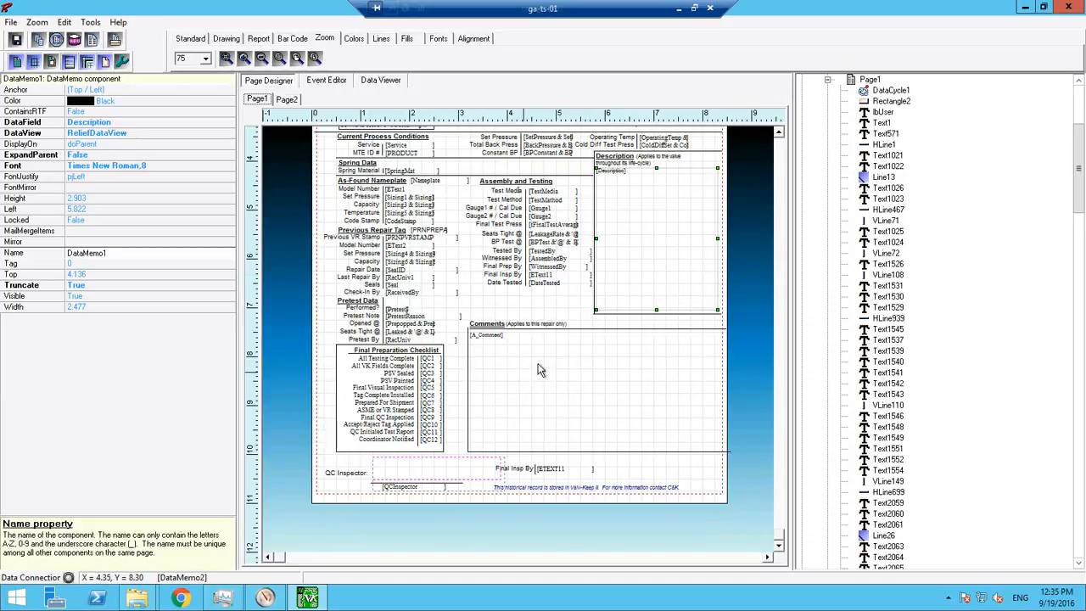
{"action": "left_click_drag", "start_coordinate": [657, 309], "coordinate": [657, 216]}
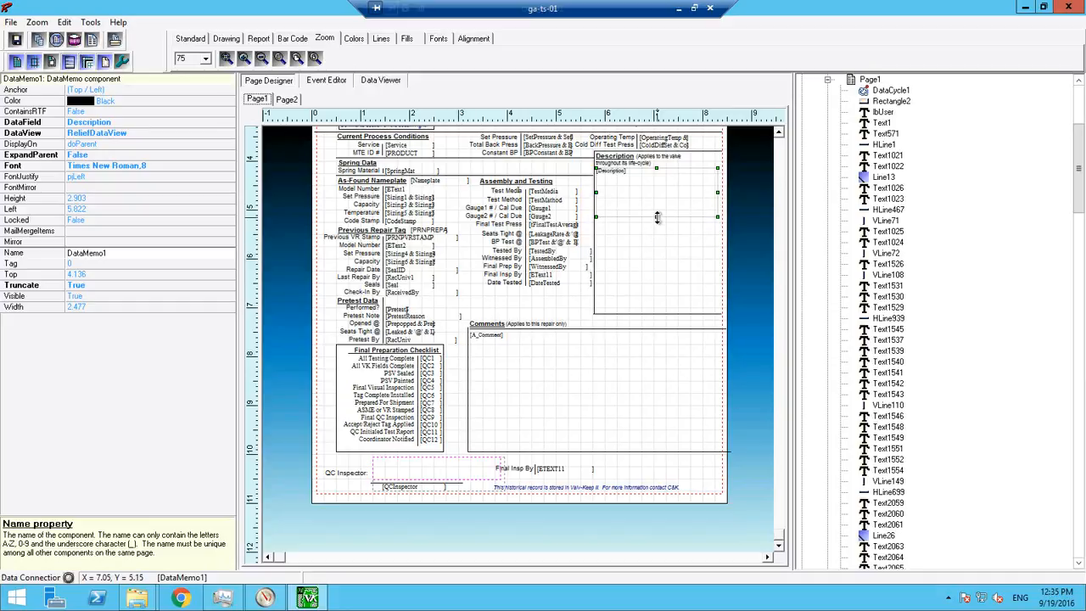
{"action": "left_click", "coordinate": [87, 285]}
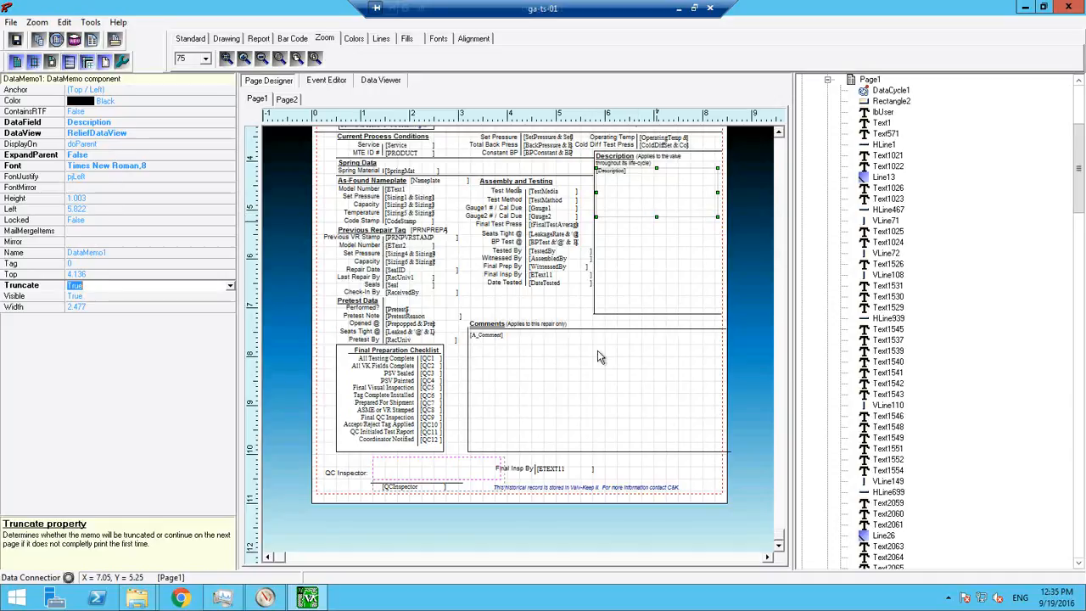
- Shrink the A_Comment memo to about 2.13 by 1.76 inches and move it into the Description box, below the Description memo
{"action": "left_click", "coordinate": [550, 385]}
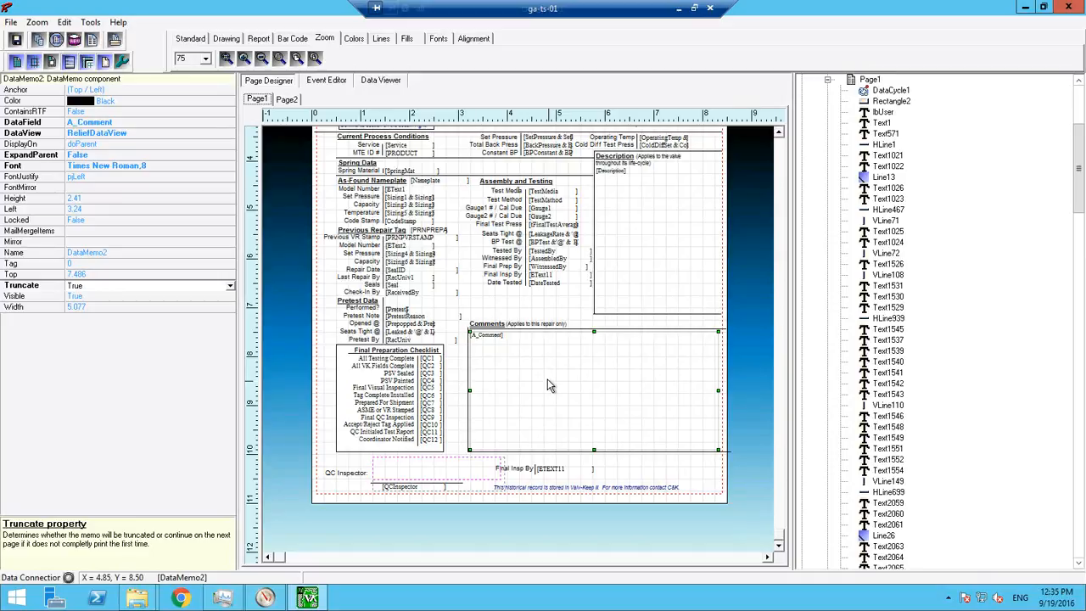
{"action": "left_click_drag", "start_coordinate": [470, 332], "coordinate": [614, 365]}
{"action": "left_click_drag", "start_coordinate": [645, 403], "coordinate": [632, 264]}
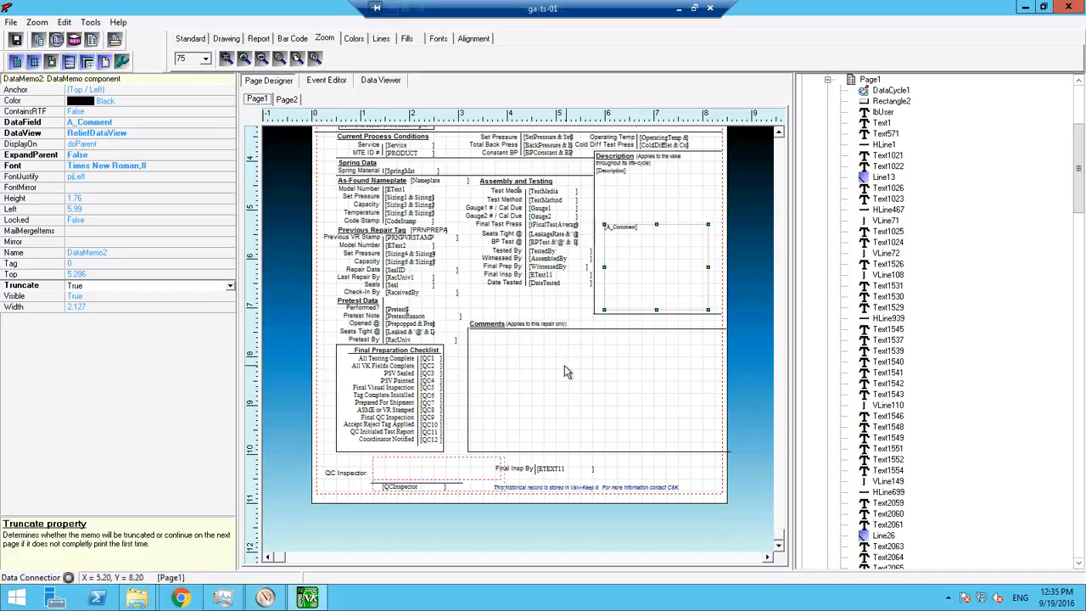
- Move the Comments heading directly above the relocated A_Comment memo and delete the "(Applies to this repair only)" text
{"action": "left_click", "coordinate": [497, 326]}
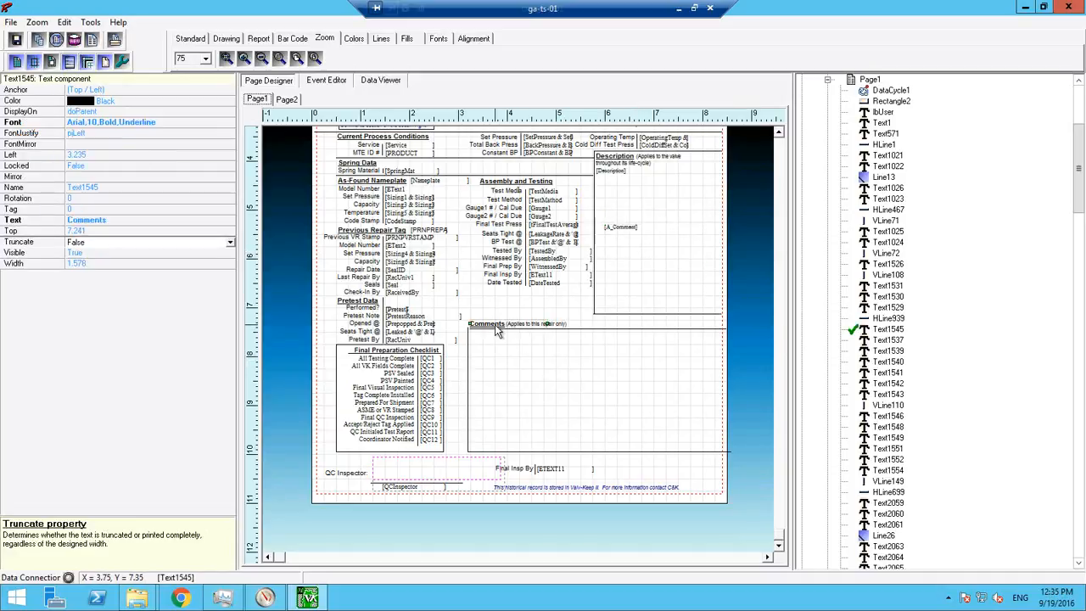
{"action": "left_click_drag", "start_coordinate": [497, 331], "coordinate": [625, 224]}
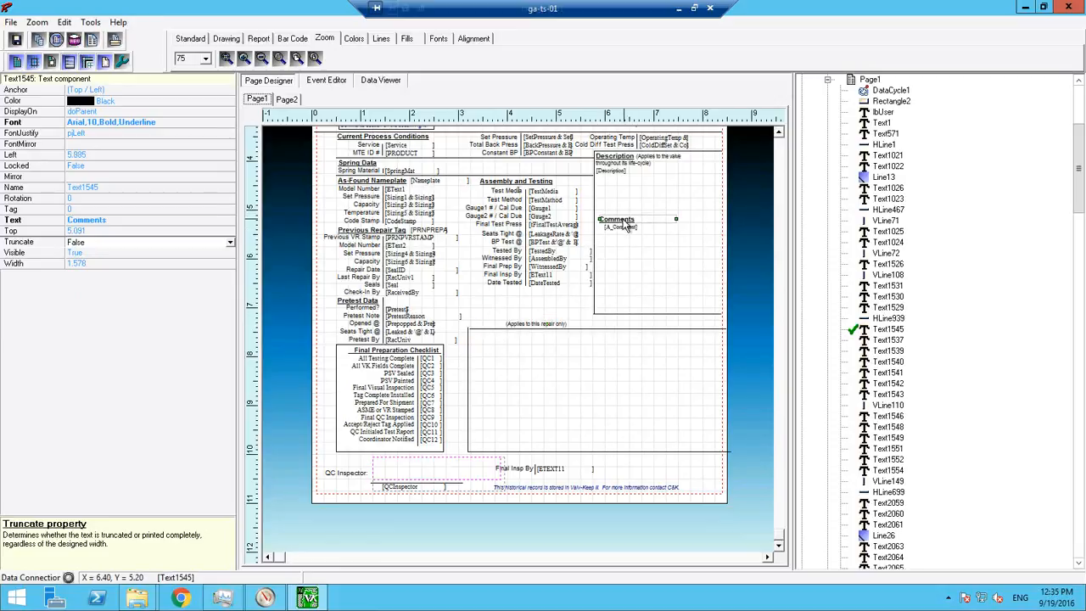
{"action": "left_click", "coordinate": [533, 328]}
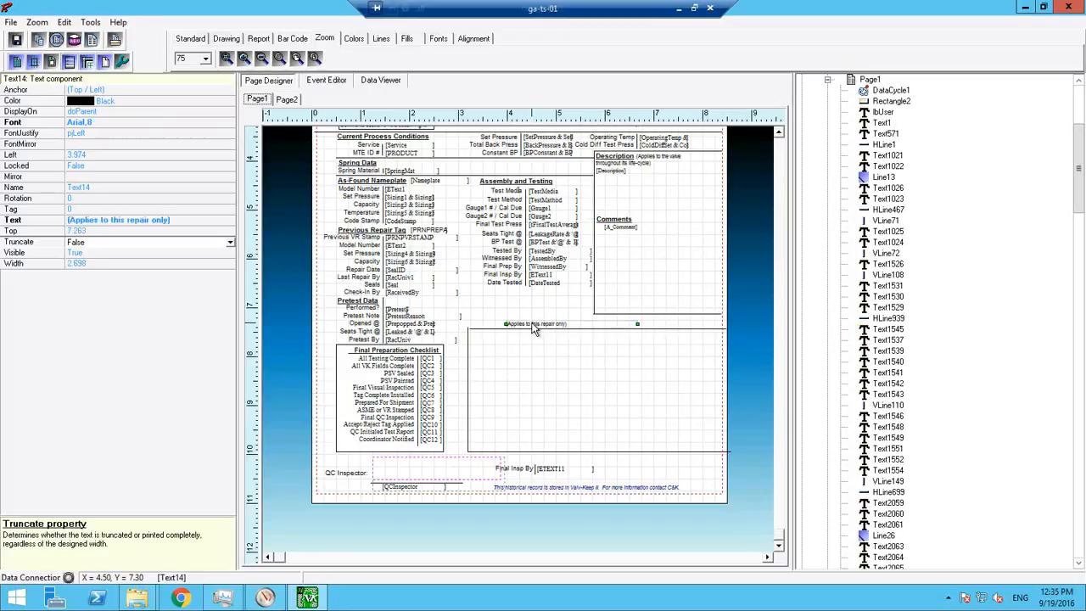
{"action": "key", "text": "Delete"}
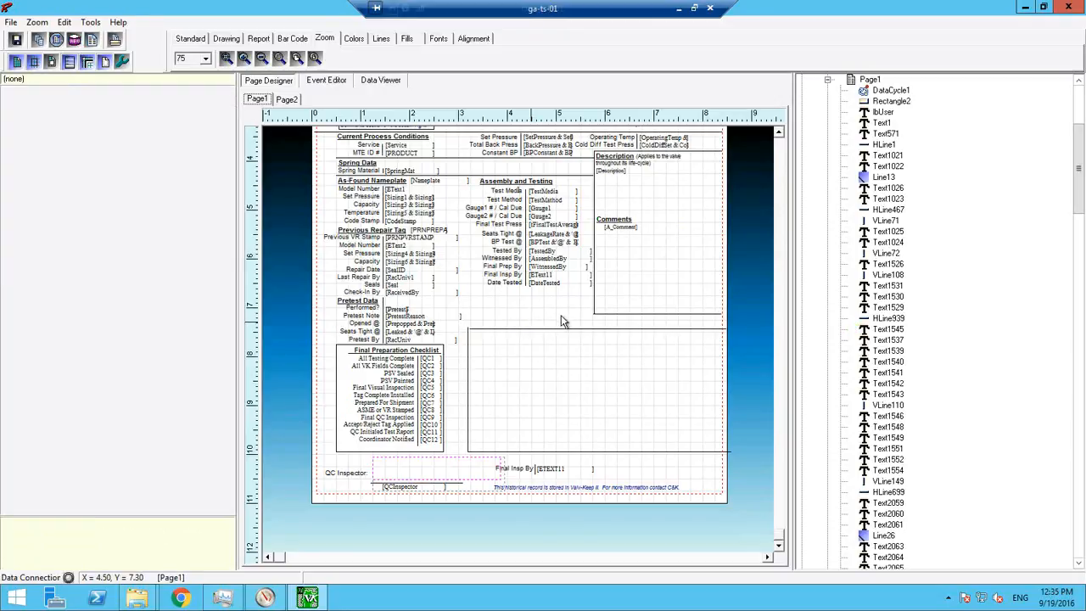
- Draw a 1-inch horizontal divider line above the Comments heading, at about 5.05 inches from the page top
{"action": "left_click", "coordinate": [381, 41]}
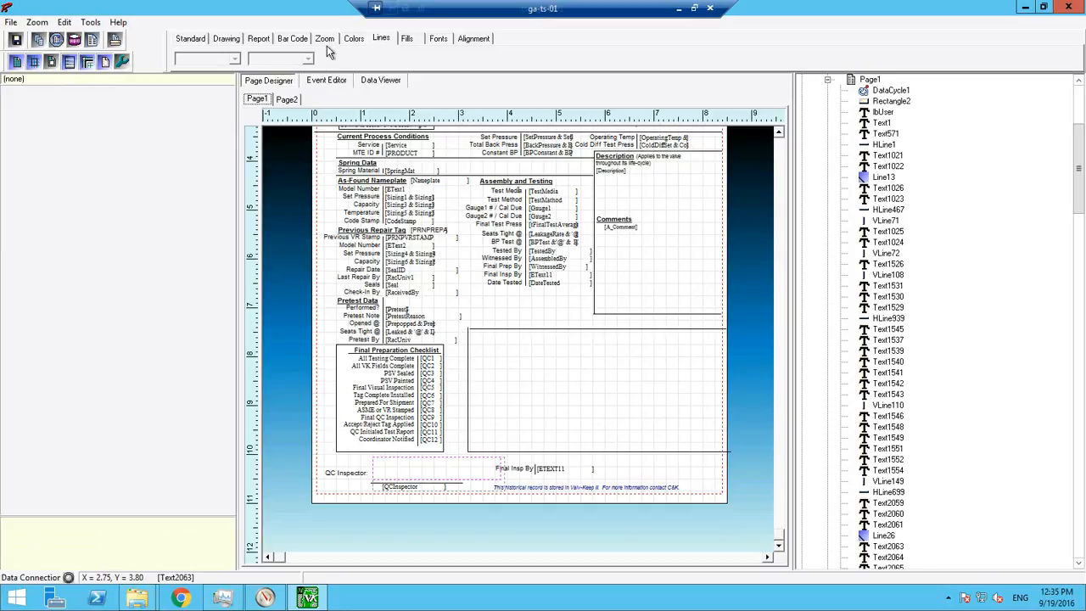
{"action": "left_click", "coordinate": [226, 41]}
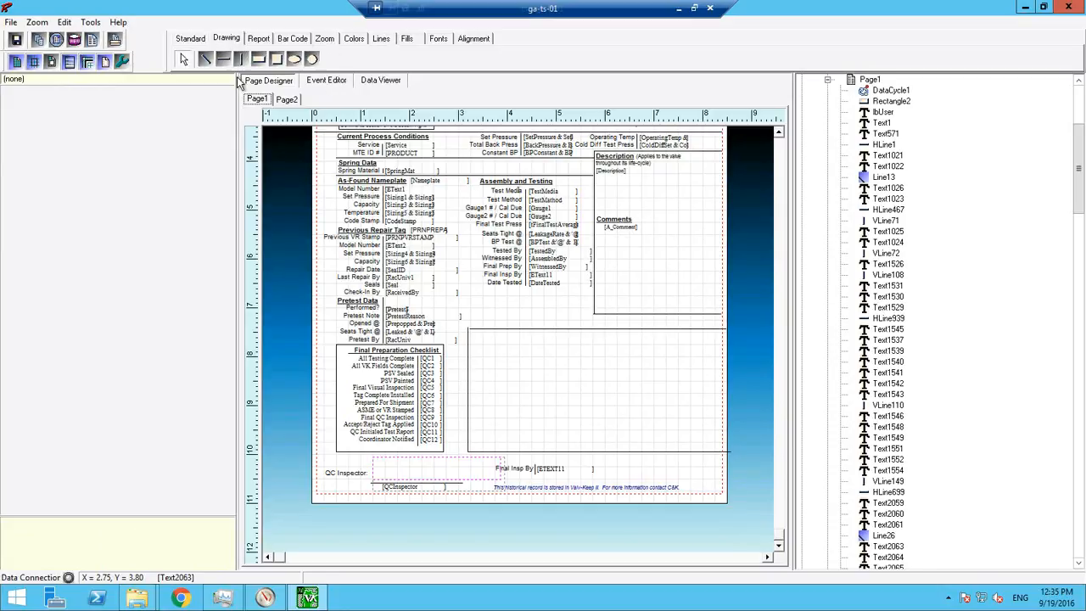
{"action": "left_click", "coordinate": [226, 61]}
{"action": "left_click", "coordinate": [595, 207]}
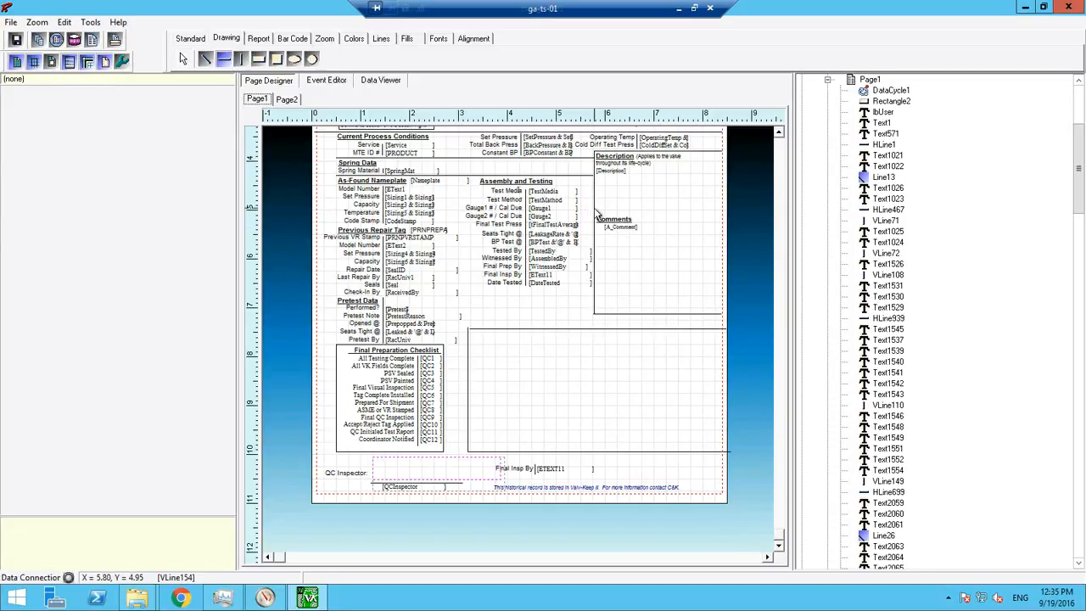
{"action": "left_click_drag", "start_coordinate": [618, 209], "coordinate": [618, 219]}
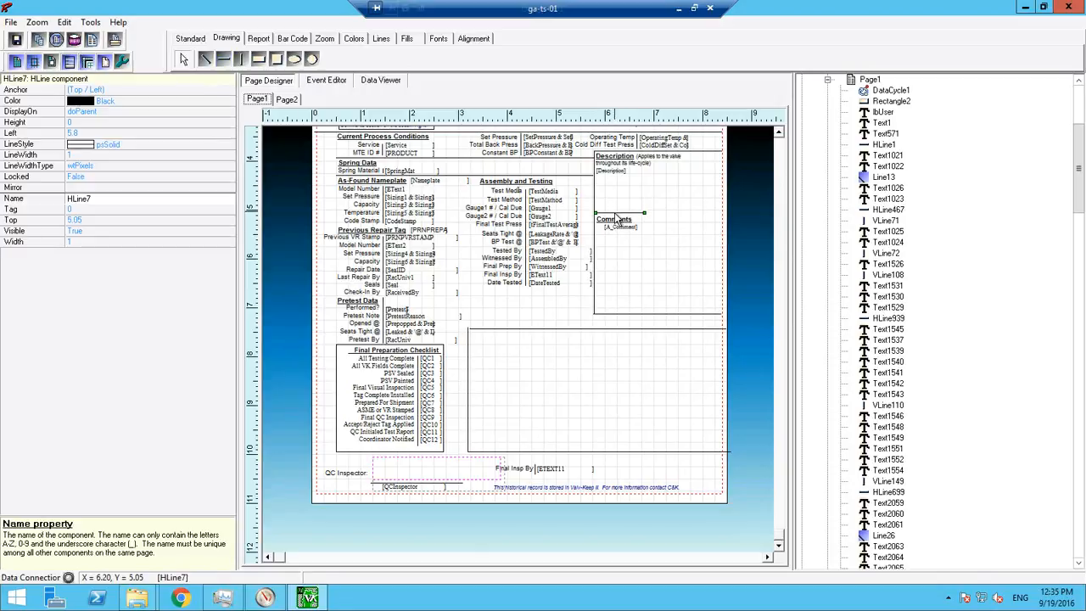
- Fit the A_Comment memo to the space below its heading, and shift the Comments heading and divider line down slightly
{"action": "left_click", "coordinate": [617, 200]}
{"action": "left_click", "coordinate": [630, 255]}
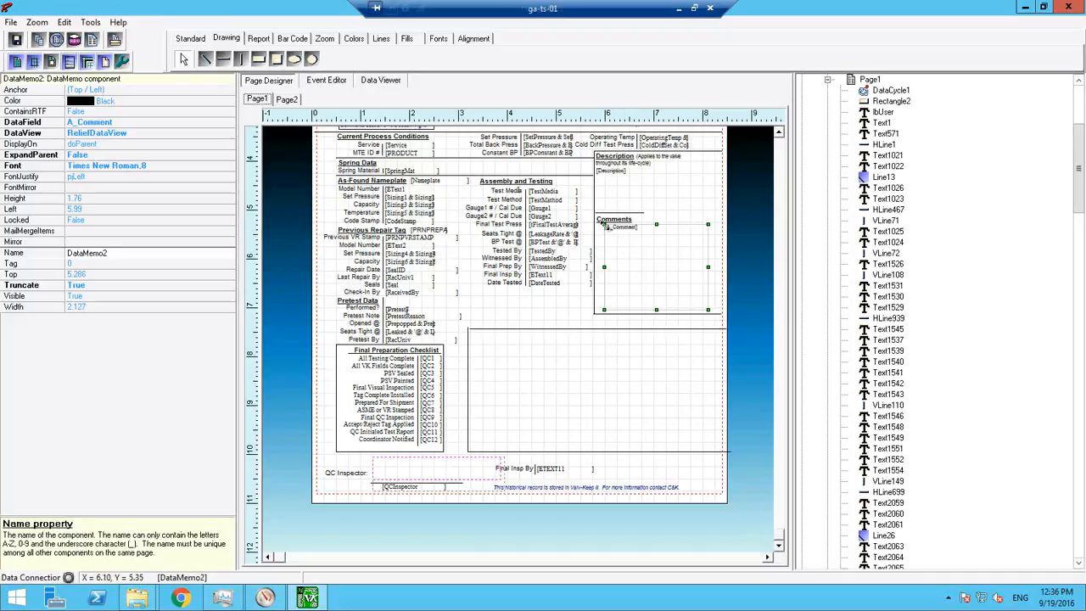
{"action": "left_click_drag", "start_coordinate": [604, 225], "coordinate": [597, 234]}
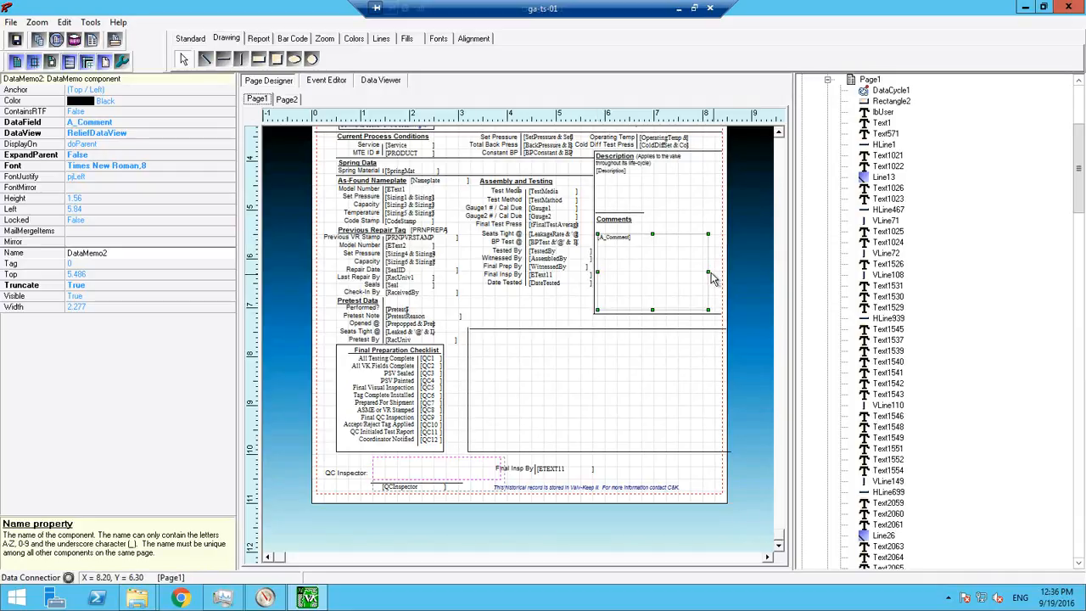
{"action": "left_click_drag", "start_coordinate": [710, 273], "coordinate": [720, 272]}
{"action": "left_click_drag", "start_coordinate": [617, 225], "coordinate": [612, 227]}
{"action": "left_click", "coordinate": [616, 224]}
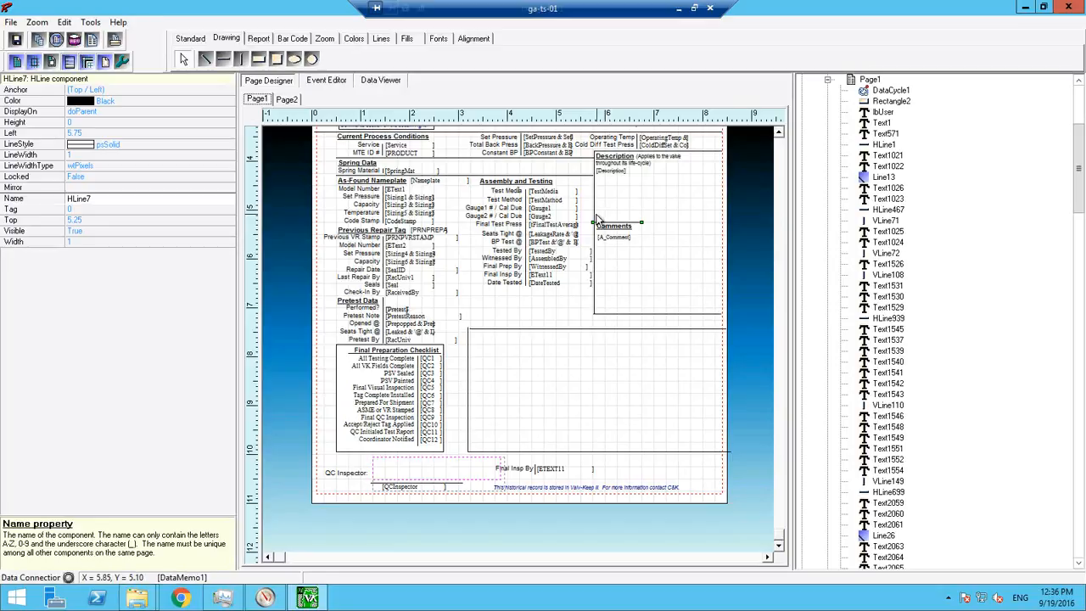
- Align the divider line's left end with the vertical line bordering the Description and Comments box
{"action": "left_click", "coordinate": [324, 38]}
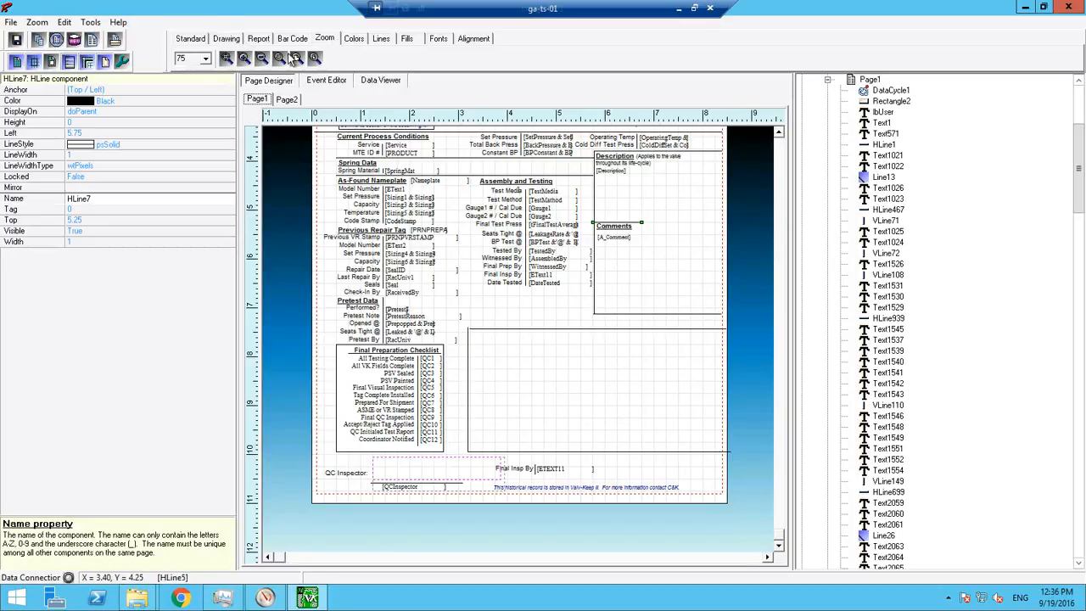
{"action": "left_click", "coordinate": [243, 58]}
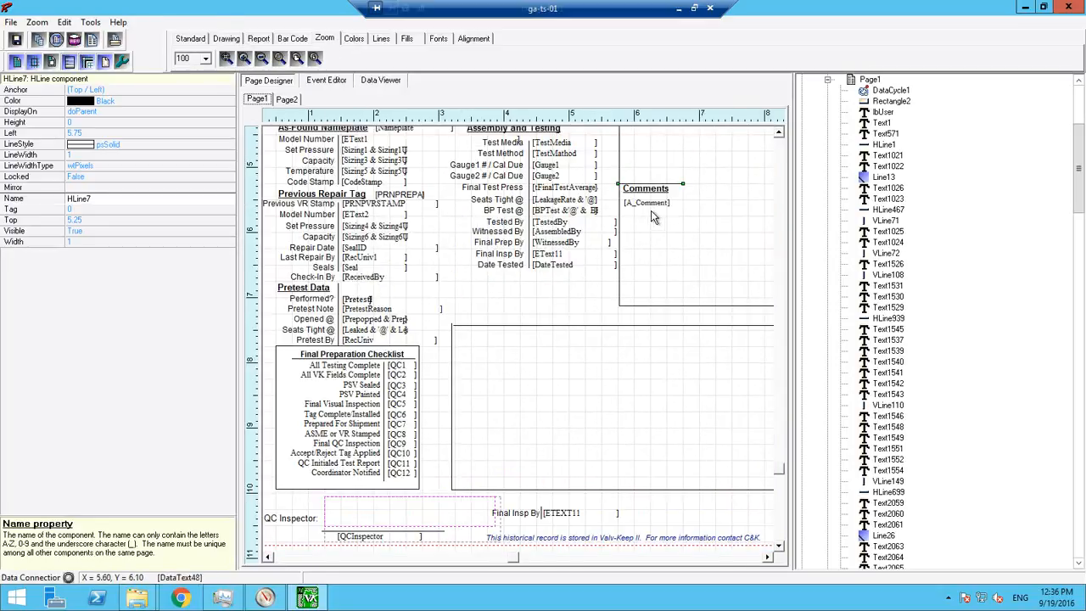
{"action": "left_click_drag", "start_coordinate": [513, 560], "coordinate": [544, 558]}
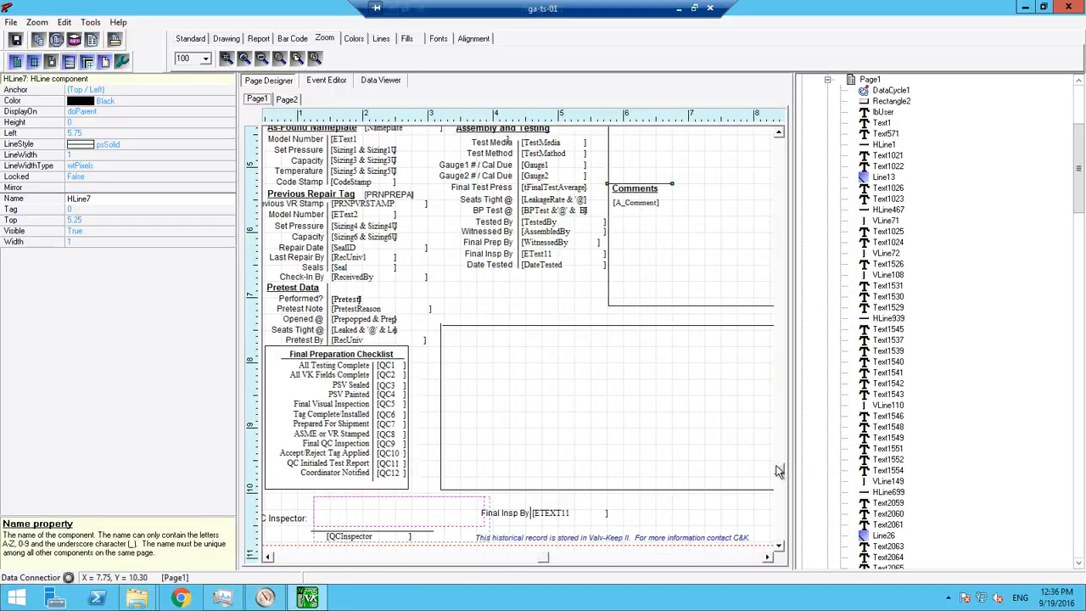
{"action": "left_click_drag", "start_coordinate": [782, 454], "coordinate": [782, 403]}
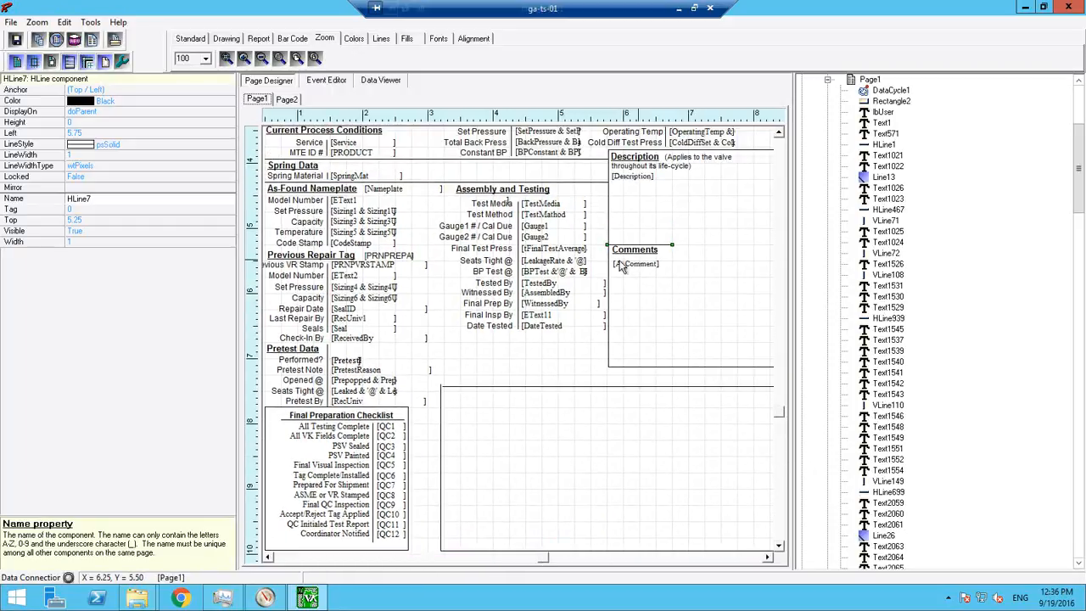
{"action": "left_click", "coordinate": [603, 264]}
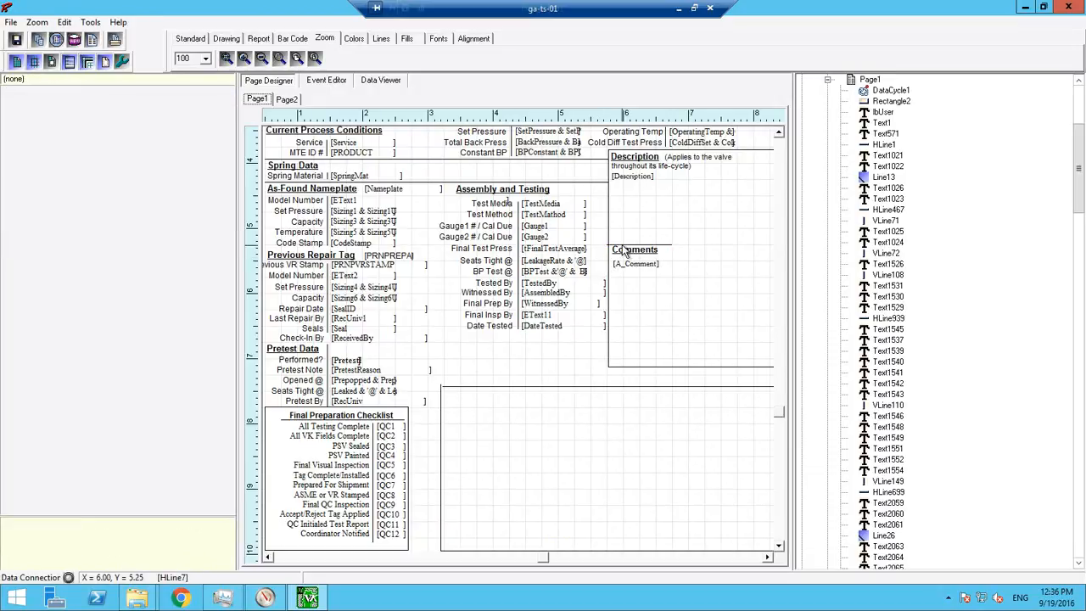
{"action": "left_click", "coordinate": [628, 248]}
{"action": "left_click_drag", "start_coordinate": [629, 252], "coordinate": [625, 251]}
{"action": "left_click", "coordinate": [608, 242]}
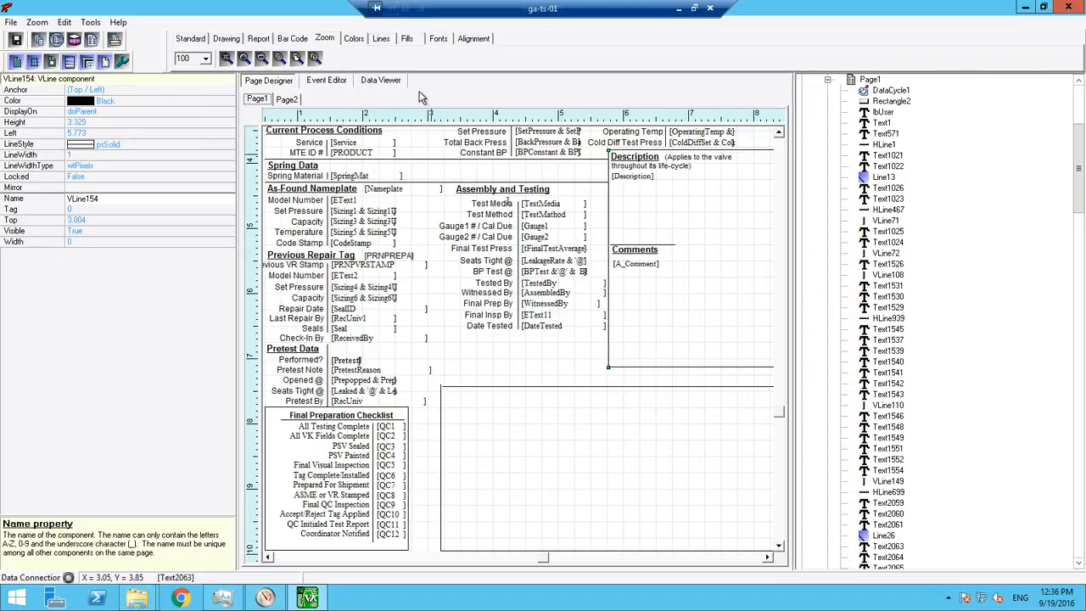
{"action": "left_click", "coordinate": [472, 39]}
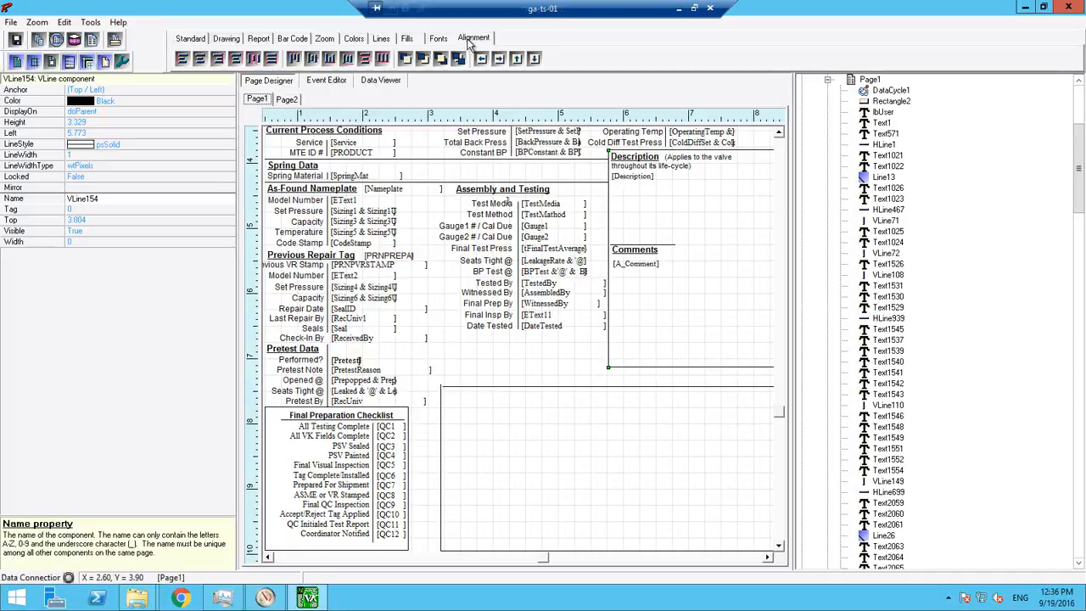
{"action": "left_click", "coordinate": [628, 251], "text": "shift"}
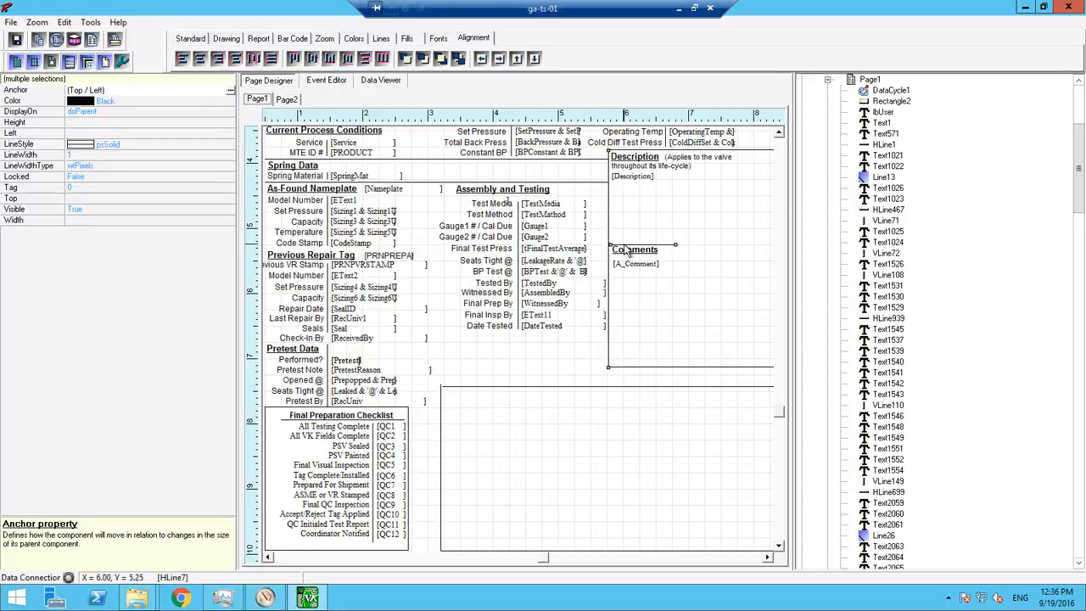
{"action": "left_click", "coordinate": [179, 61]}
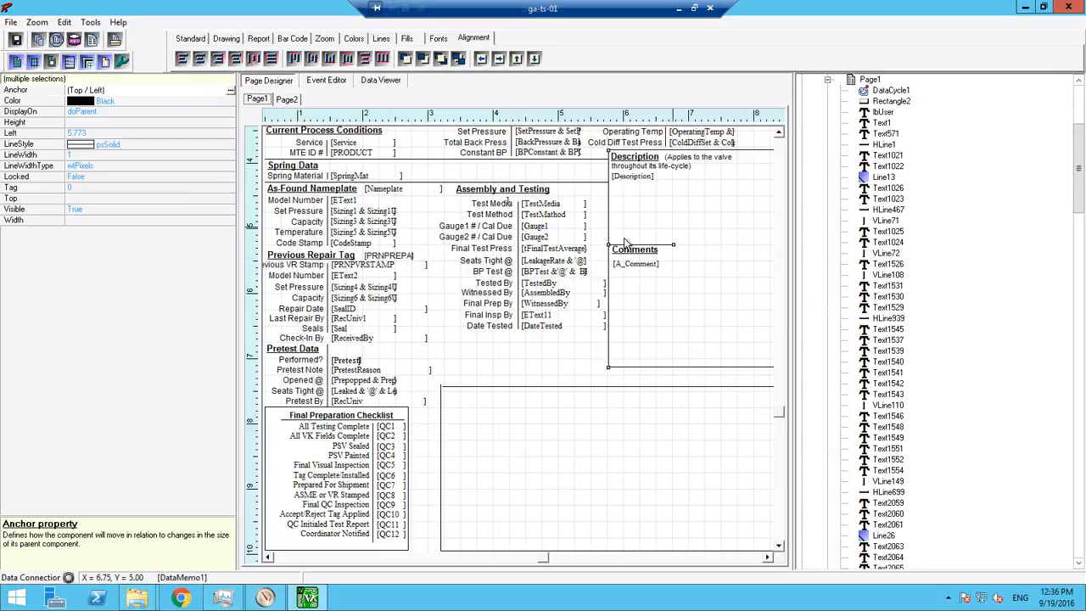
- Extend the divider line above the Comments heading across the Description and Comments box to its right edge
{"action": "left_click", "coordinate": [559, 344]}
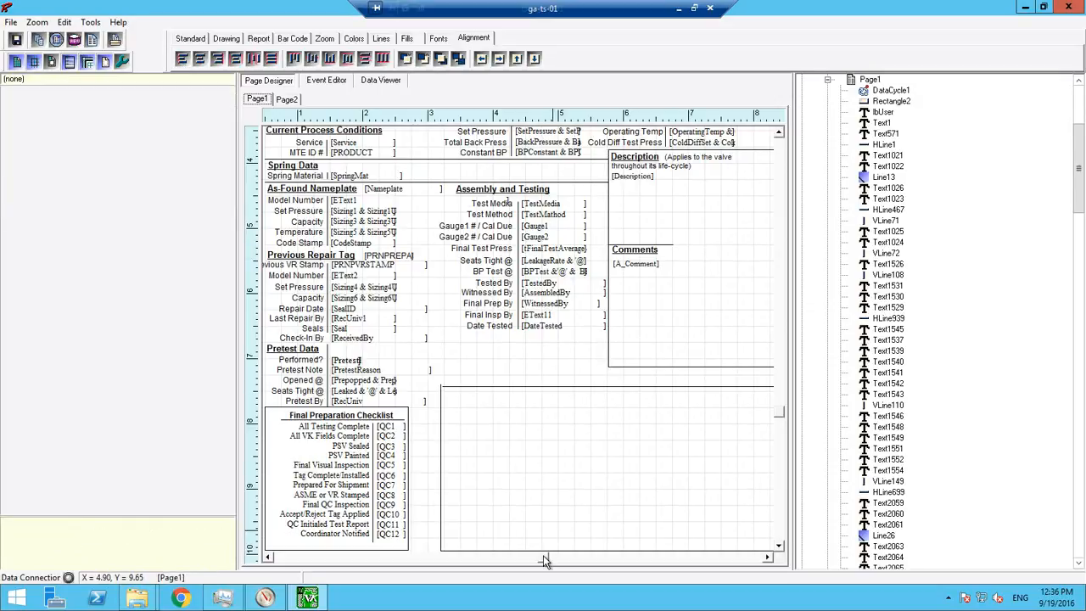
{"action": "left_click_drag", "start_coordinate": [543, 558], "coordinate": [649, 554]}
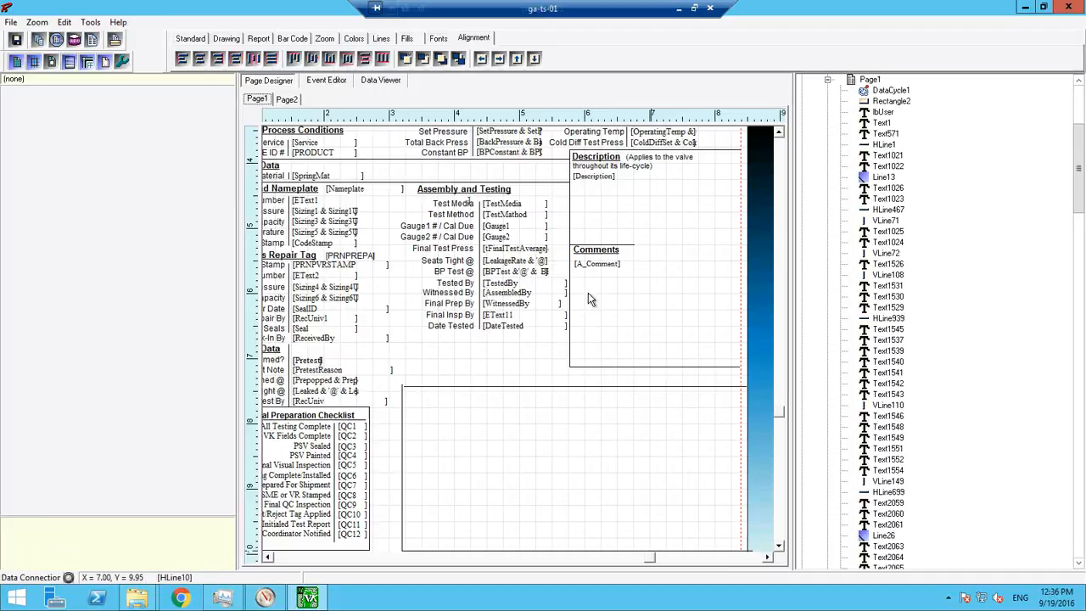
{"action": "left_click", "coordinate": [635, 245]}
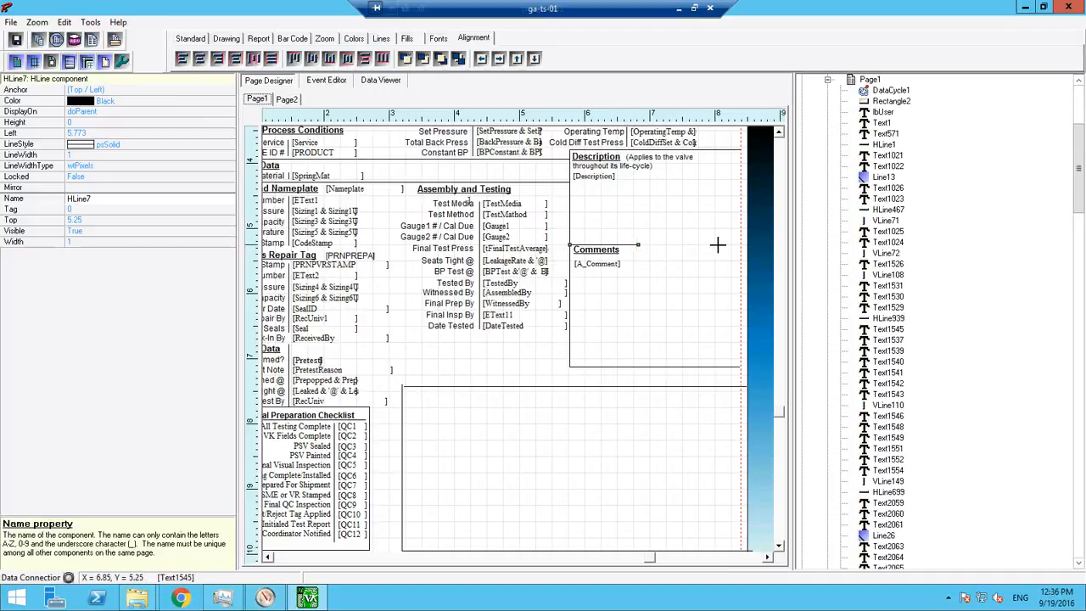
- Enlarge the Description memo downward so its lower edge meets the divider line above Comments
{"action": "left_click", "coordinate": [643, 216]}
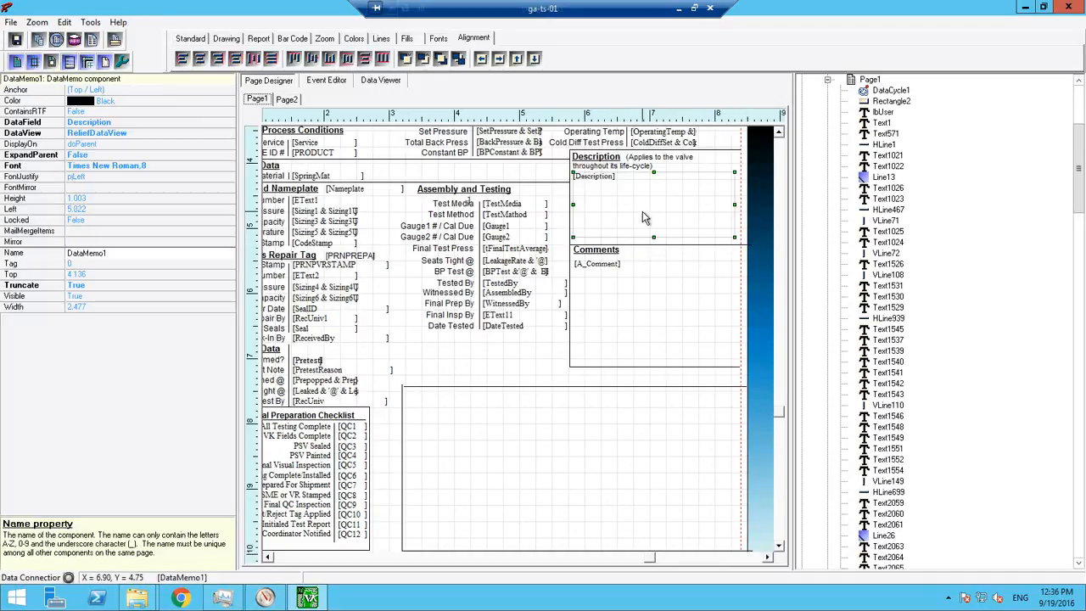
{"action": "left_click", "coordinate": [637, 286]}
{"action": "left_click", "coordinate": [624, 223]}
{"action": "left_click_drag", "start_coordinate": [653, 239], "coordinate": [654, 245]}
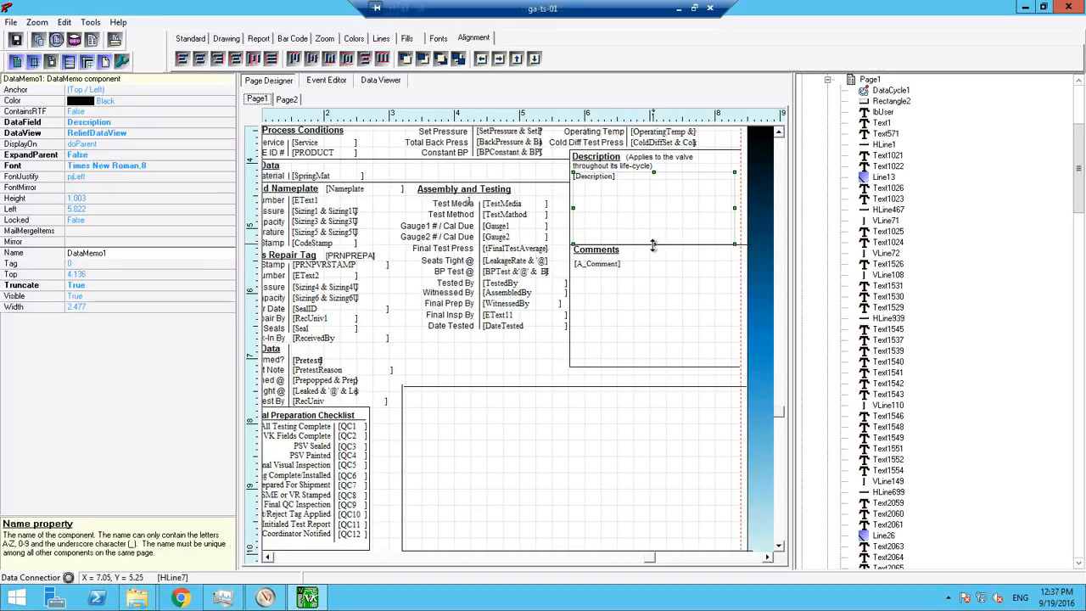
{"action": "left_click", "coordinate": [635, 309]}
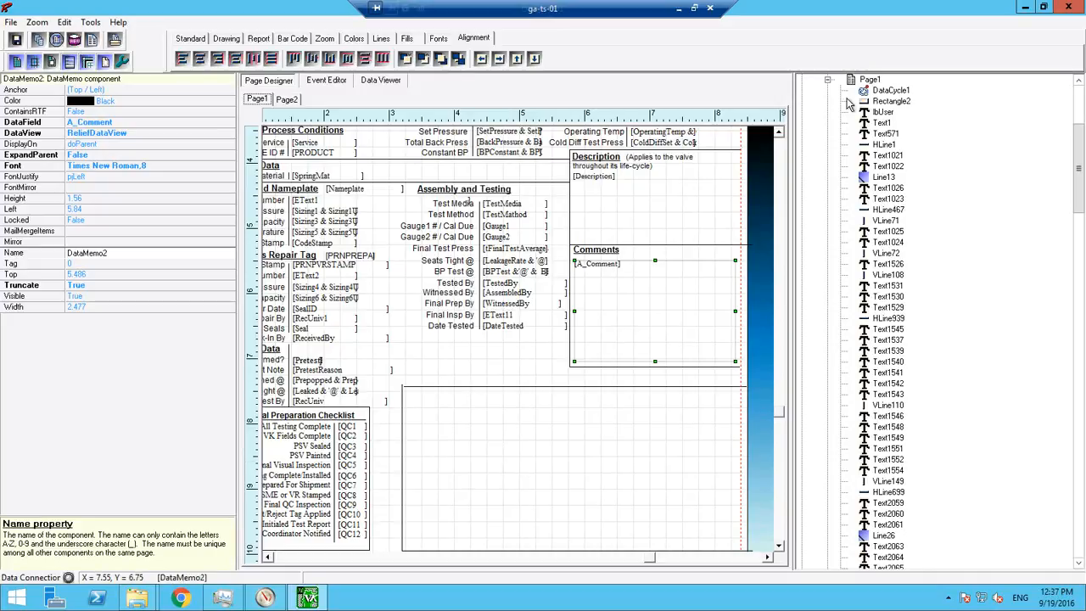
- Collapse the current report's Page1 components and open the NewValveDataIm report at its image placeholders
{"action": "left_click", "coordinate": [828, 80]}
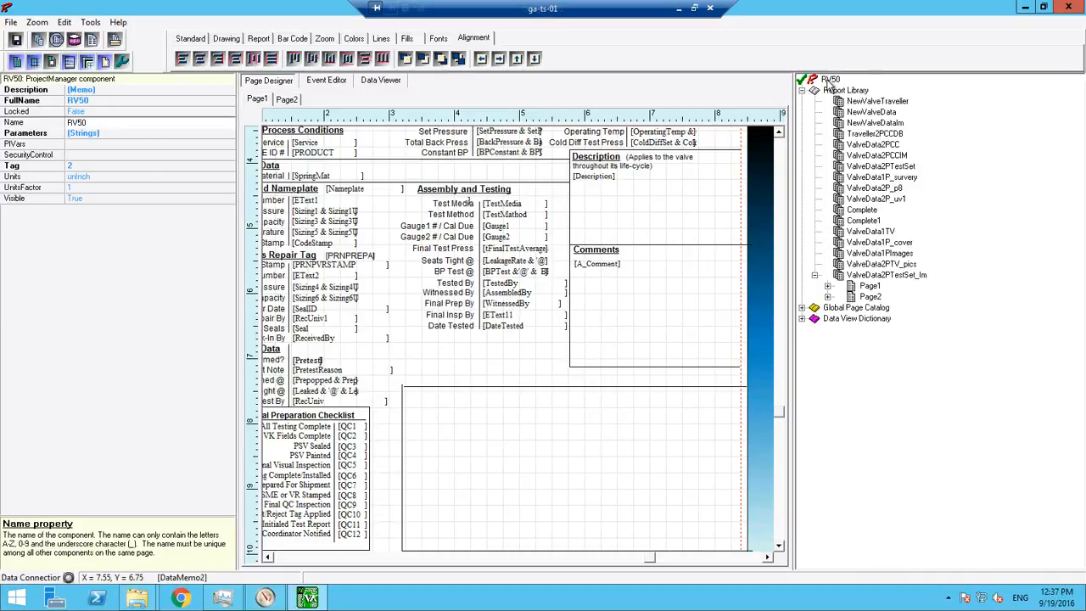
{"action": "left_click", "coordinate": [870, 125]}
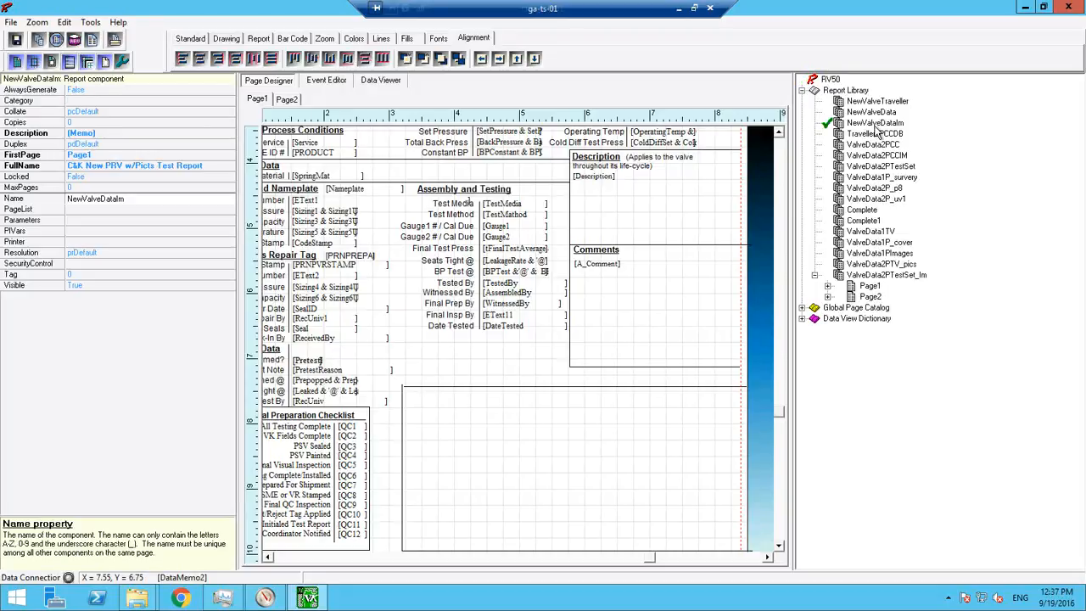
{"action": "double_click", "coordinate": [875, 126]}
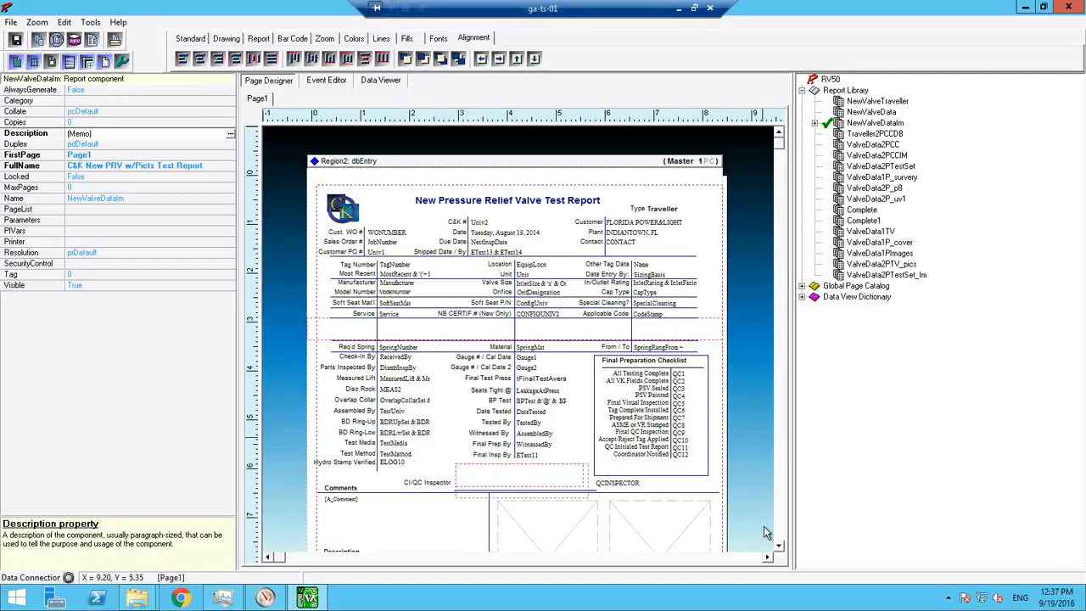
{"action": "left_click", "coordinate": [780, 548]}
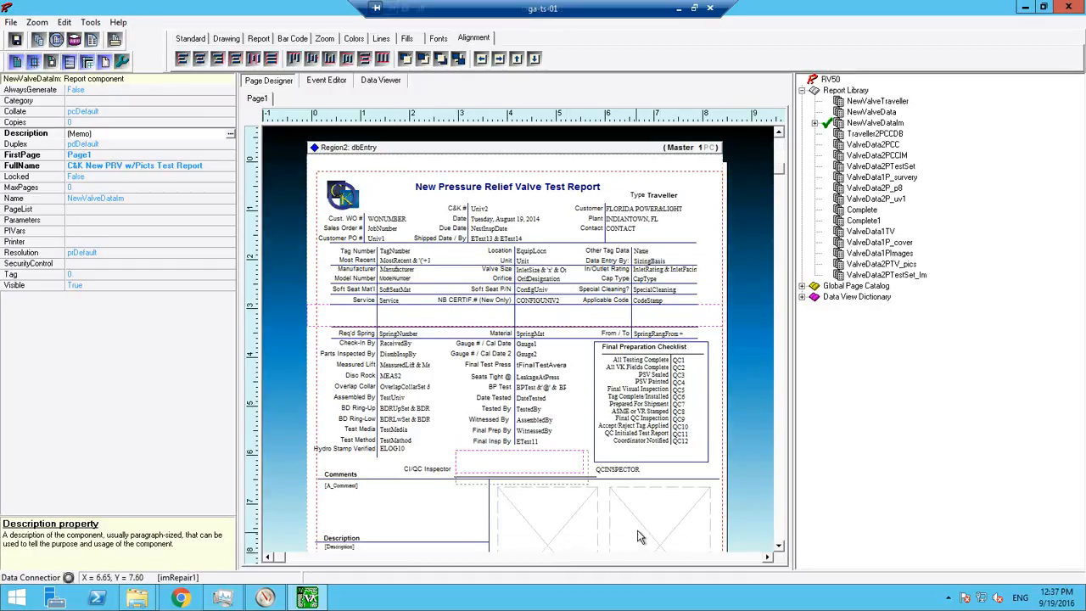
- Expand NewValveDataIm's Page1, Region2 and dbEntry in the report tree and look through the dbEntry components
{"action": "left_click", "coordinate": [815, 123]}
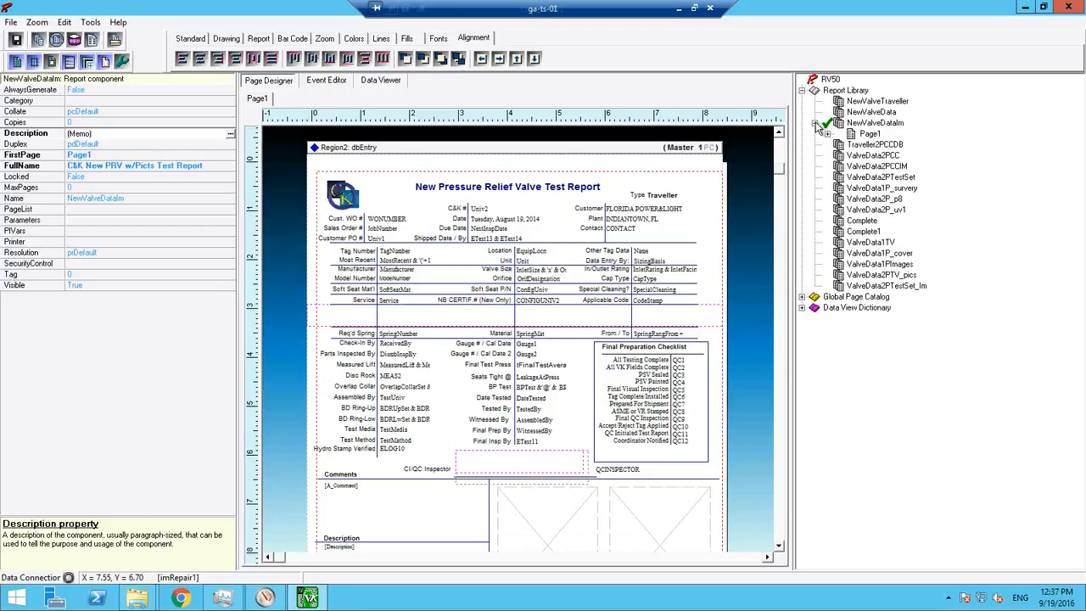
{"action": "left_click", "coordinate": [827, 134]}
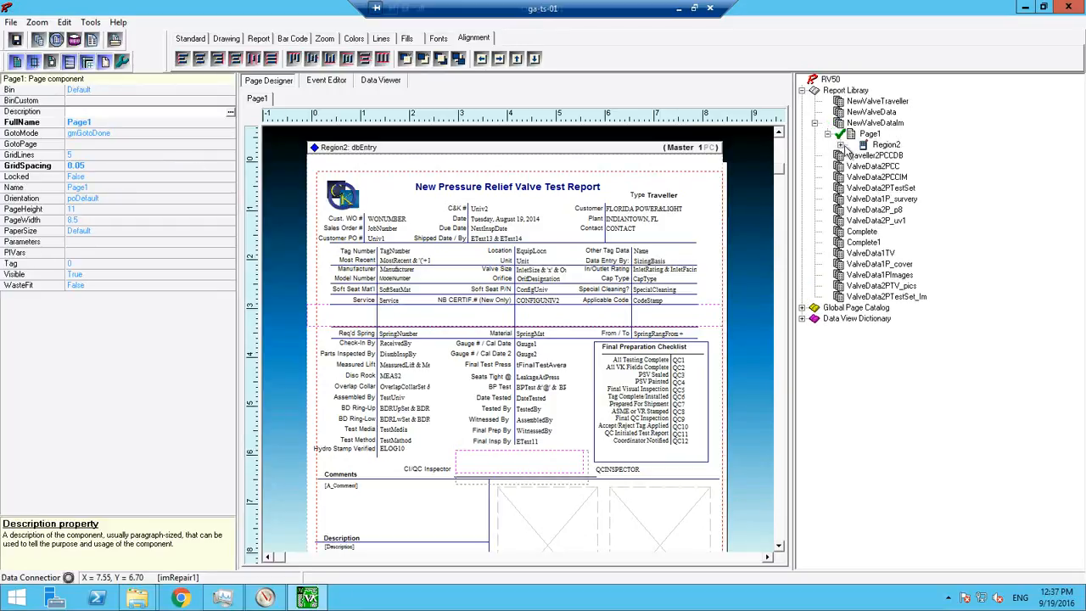
{"action": "left_click", "coordinate": [840, 145]}
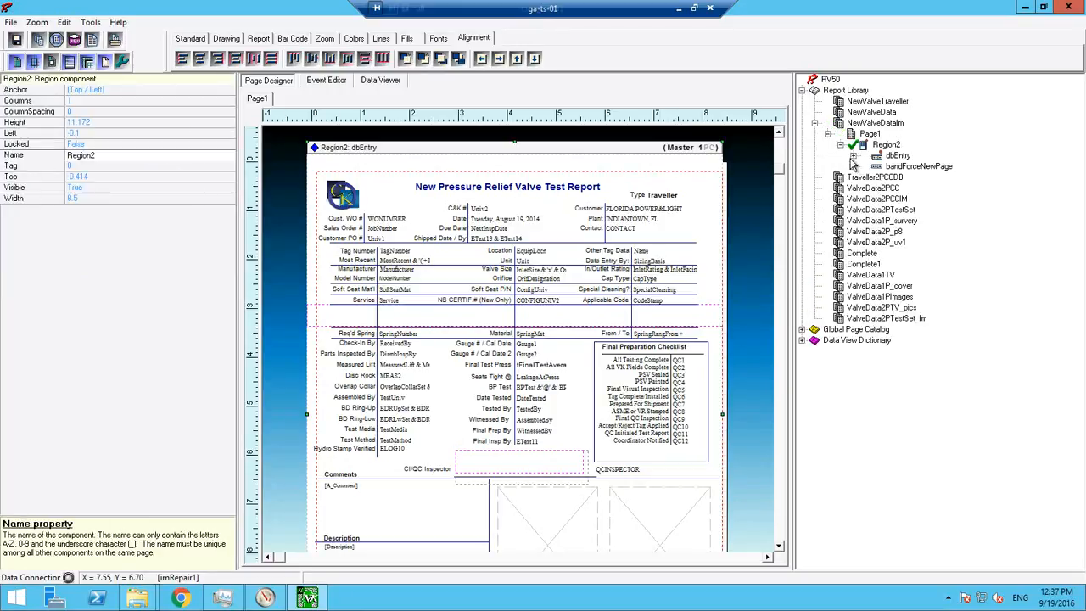
{"action": "left_click", "coordinate": [854, 158]}
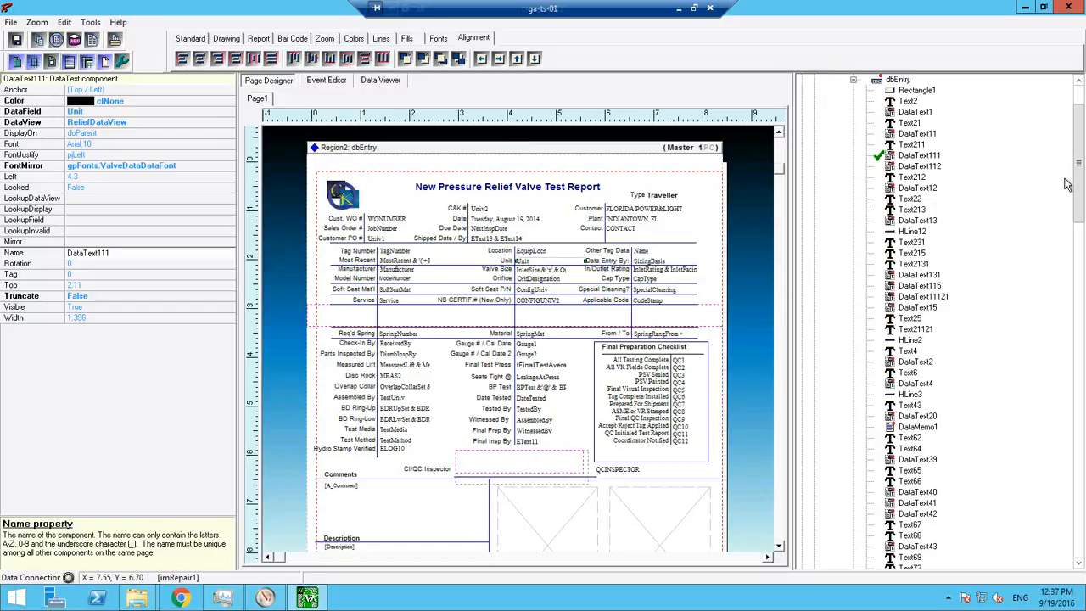
{"action": "left_click_drag", "start_coordinate": [1080, 193], "coordinate": [1082, 291]}
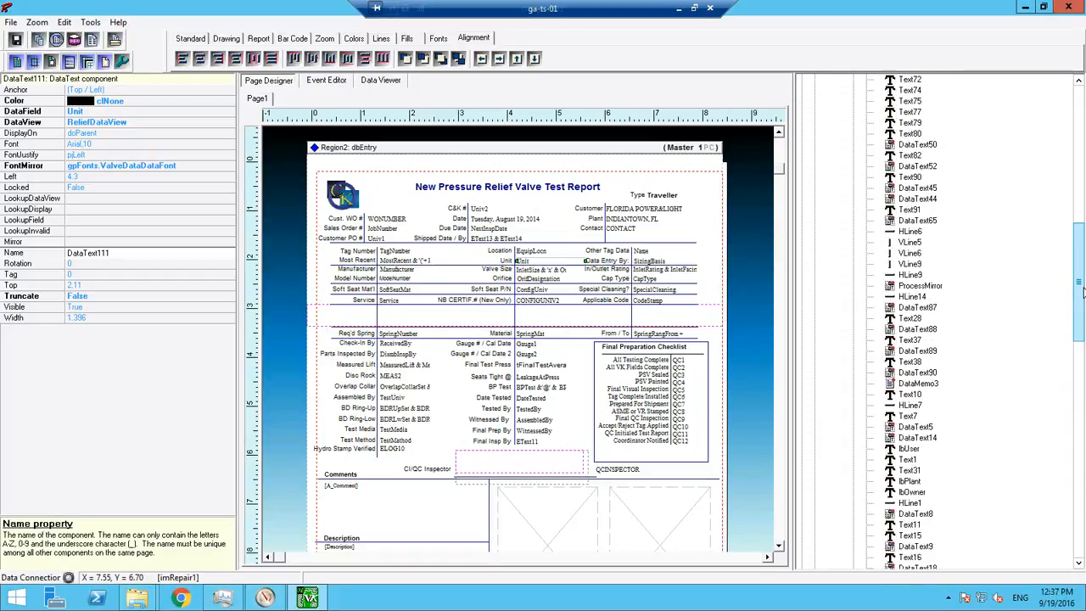